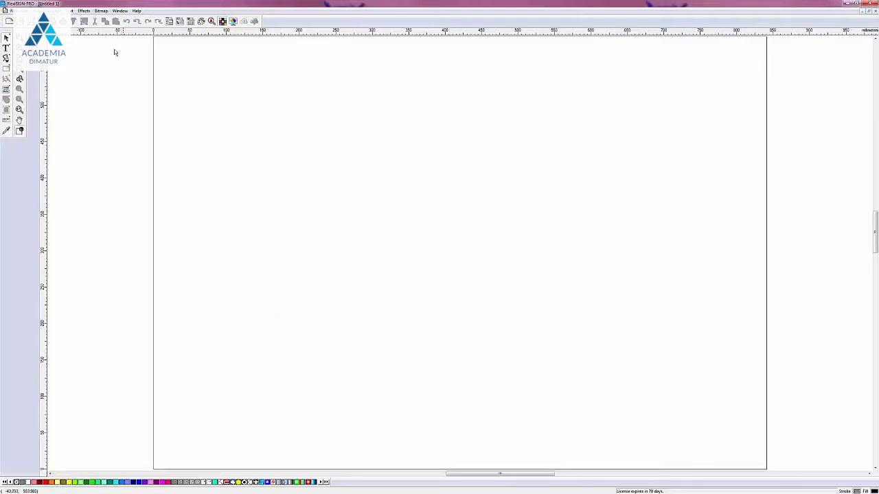
Step: Start a free-form template in Flexi DisplayGenie, show the dimension options and set the base line width to 200 mm
{"action": "left_click", "coordinate": [42, 21]}
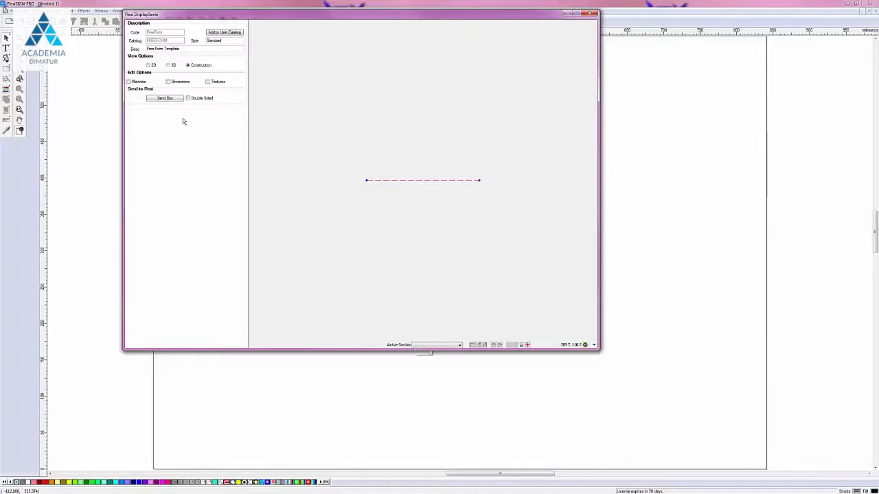
{"action": "left_click", "coordinate": [169, 83]}
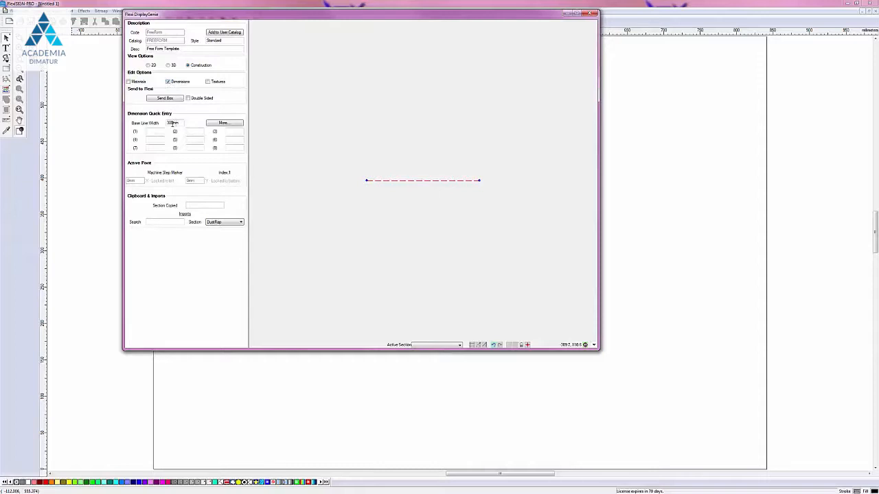
{"action": "left_click", "coordinate": [168, 123]}
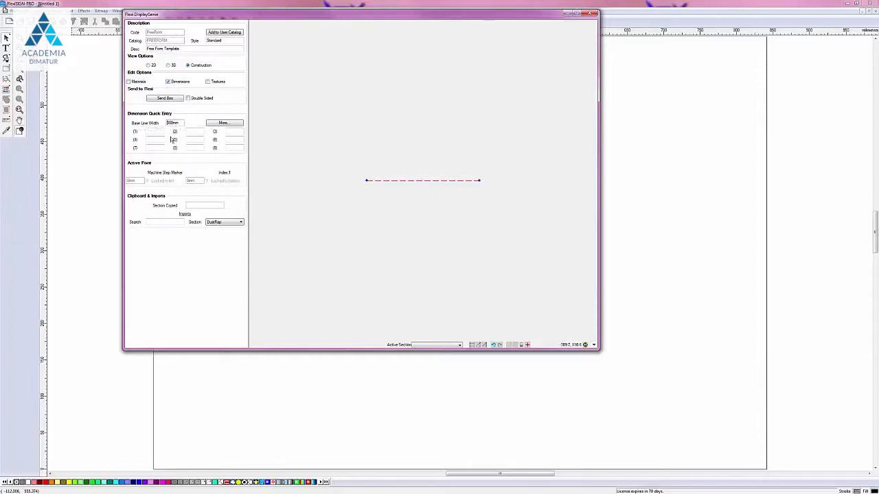
{"action": "type", "text": "2"}
Step: Add a basic flap with a section height of 200 mm on the base line
{"action": "scroll", "coordinate": [404, 200], "scroll_direction": "up", "scroll_amount": 1}
{"action": "right_click", "coordinate": [405, 174]}
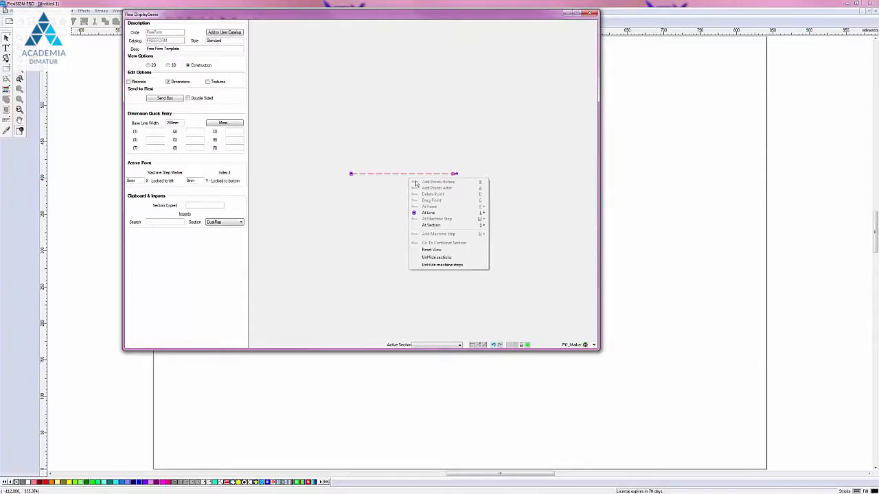
{"action": "mouse_move", "coordinate": [434, 214]}
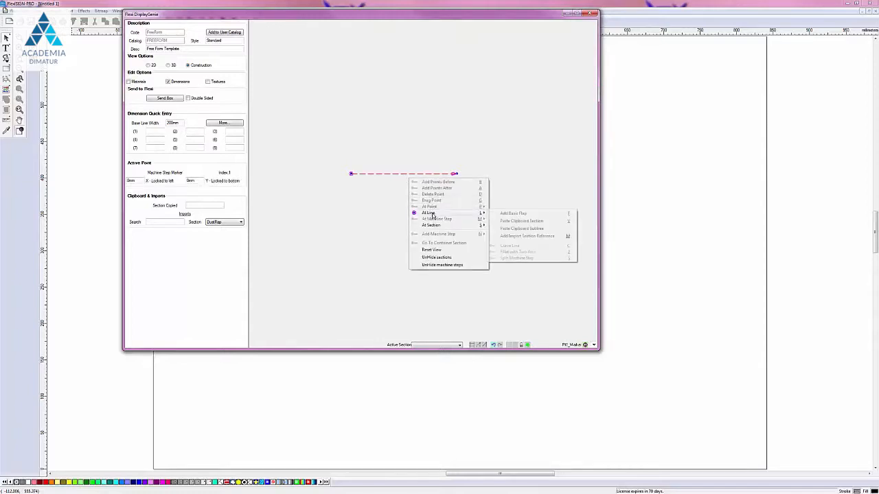
{"action": "left_click", "coordinate": [512, 213]}
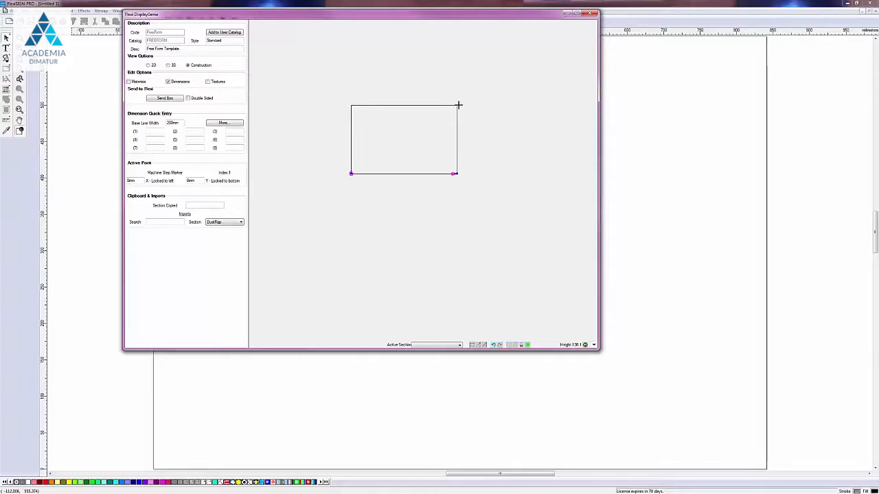
{"action": "left_click", "coordinate": [458, 105]}
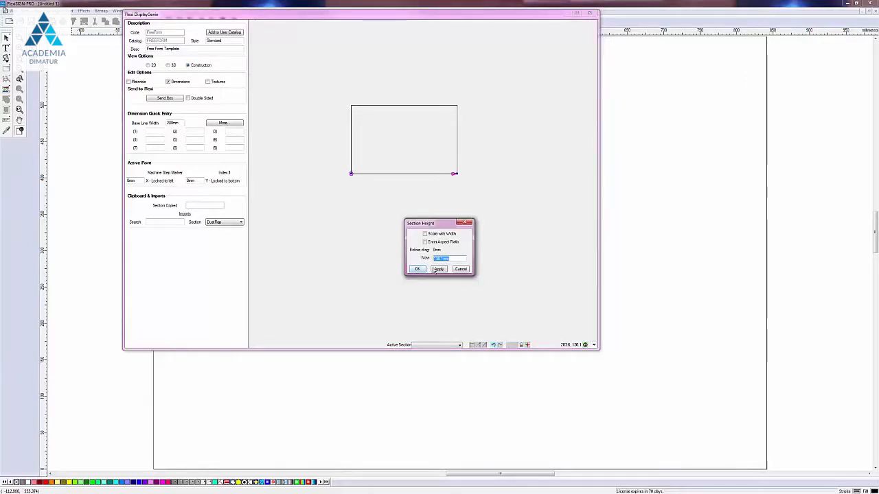
{"action": "type", "text": "300"}
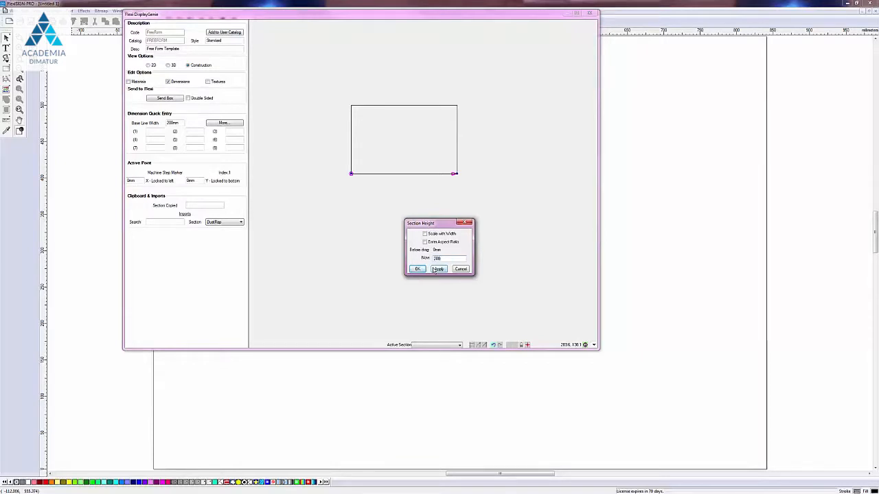
{"action": "left_click", "coordinate": [435, 270]}
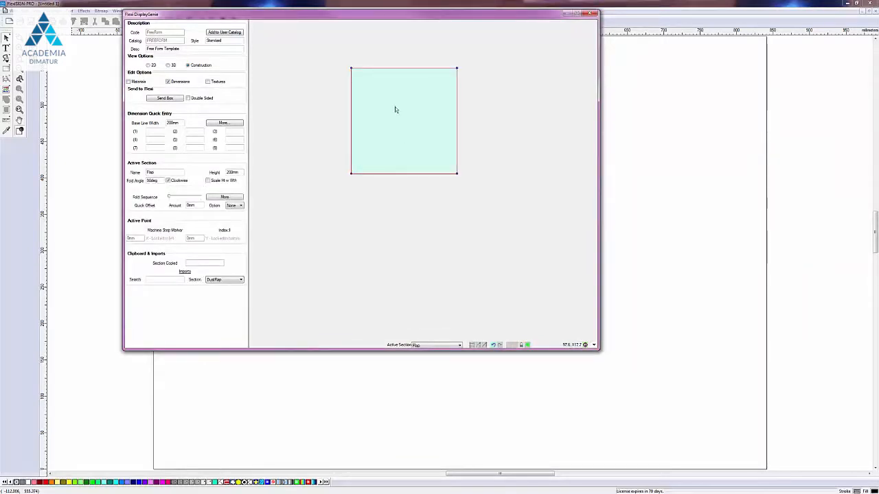
Step: Add a basic flap with a section height of 200 mm to the right edge of the square section
{"action": "left_click", "coordinate": [457, 118]}
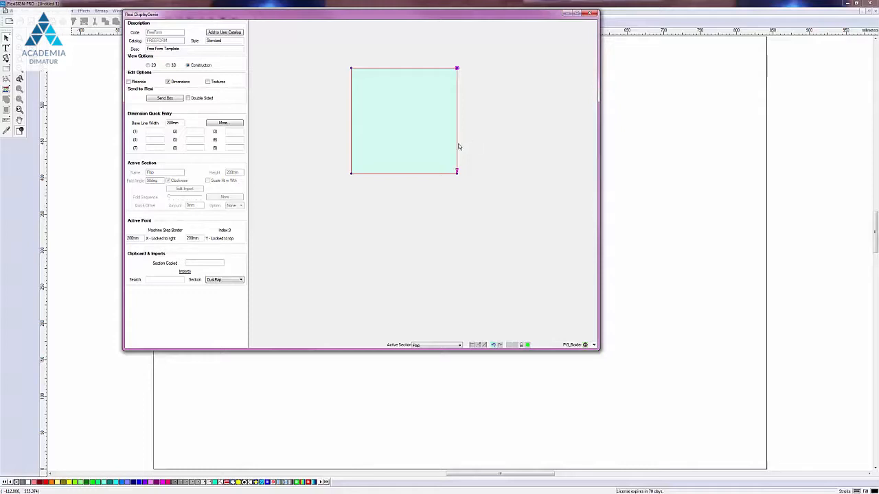
{"action": "right_click", "coordinate": [460, 146]}
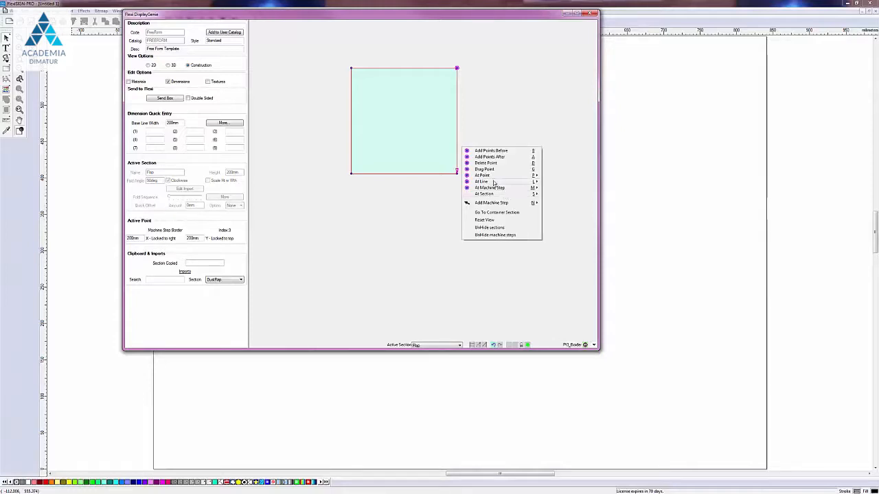
{"action": "mouse_move", "coordinate": [502, 183]}
{"action": "left_click", "coordinate": [553, 181]}
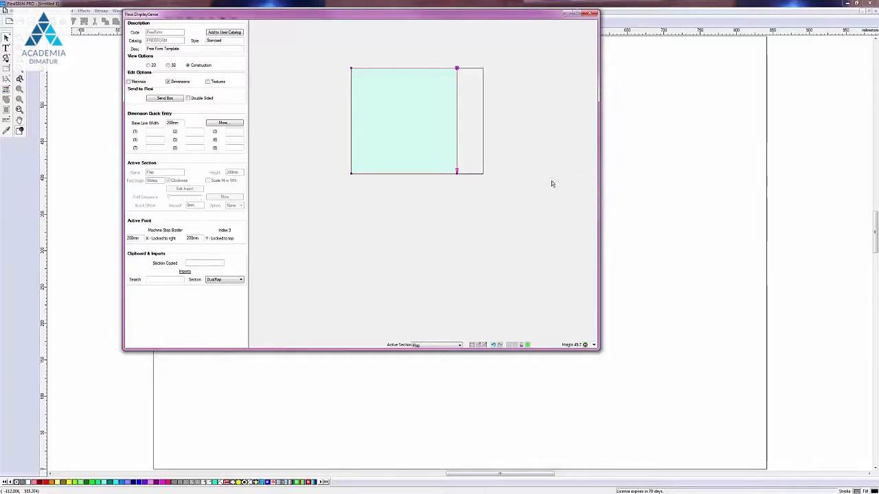
{"action": "left_click_drag", "start_coordinate": [484, 174], "coordinate": [492, 175]}
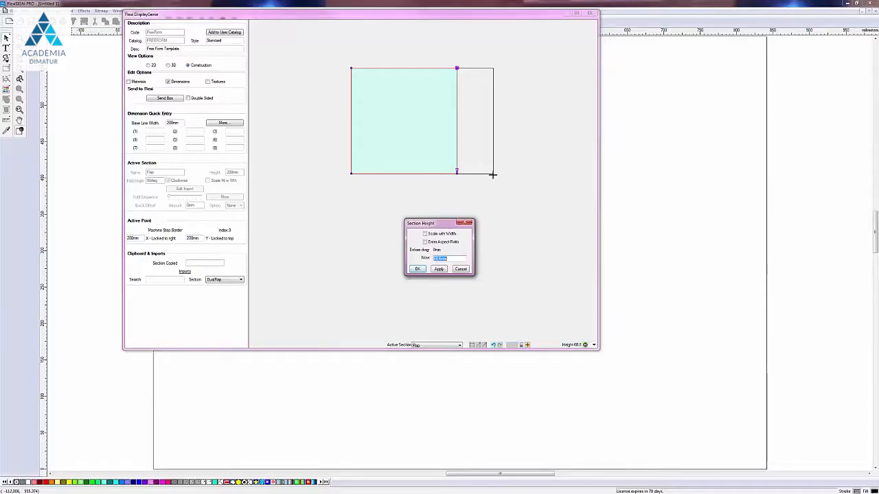
{"action": "type", "text": "100"}
{"action": "left_click", "coordinate": [420, 269]}
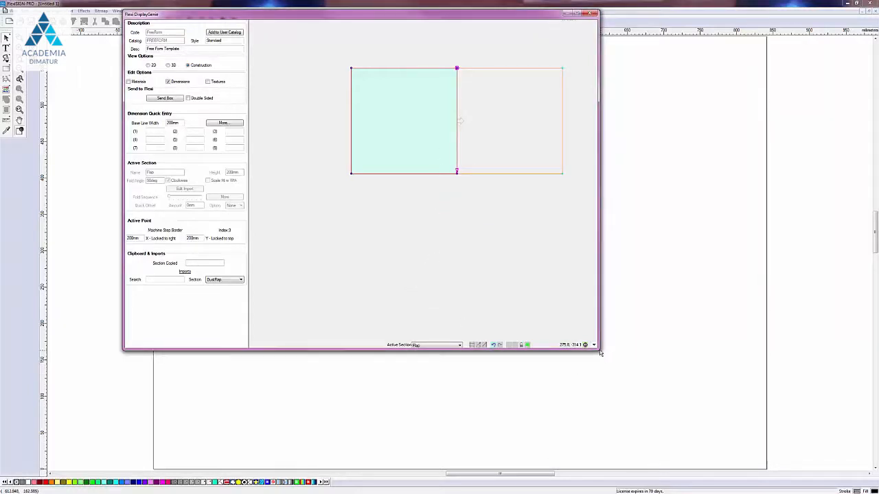
Step: Enlarge the template window and undo the flap just added to the square's right edge
{"action": "left_click_drag", "start_coordinate": [600, 353], "coordinate": [800, 472]}
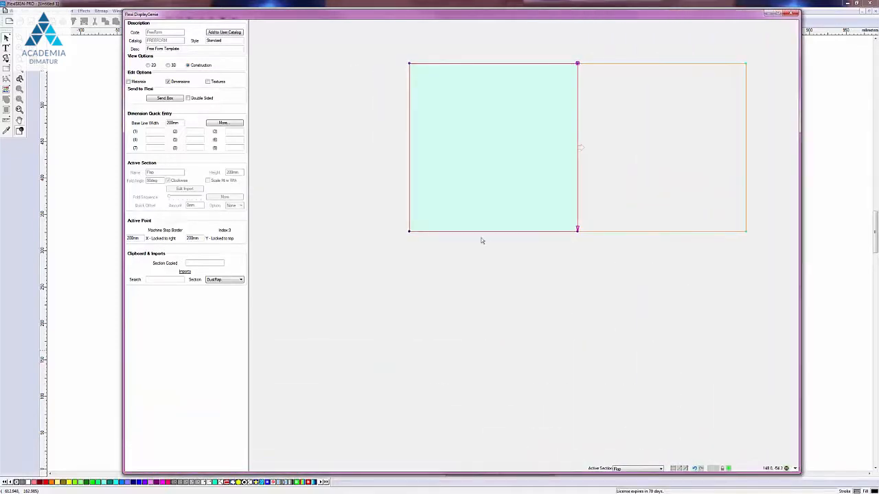
{"action": "scroll", "coordinate": [472, 244], "scroll_direction": "down", "scroll_amount": 3}
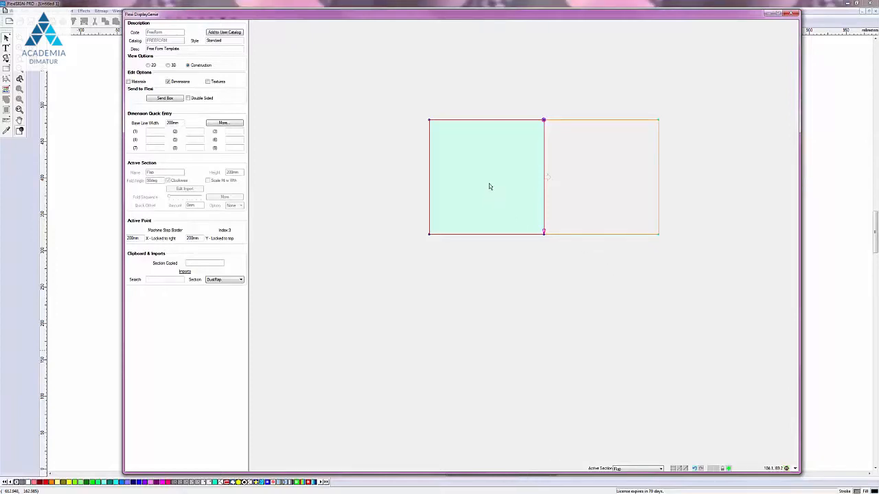
{"action": "left_click", "coordinate": [695, 470]}
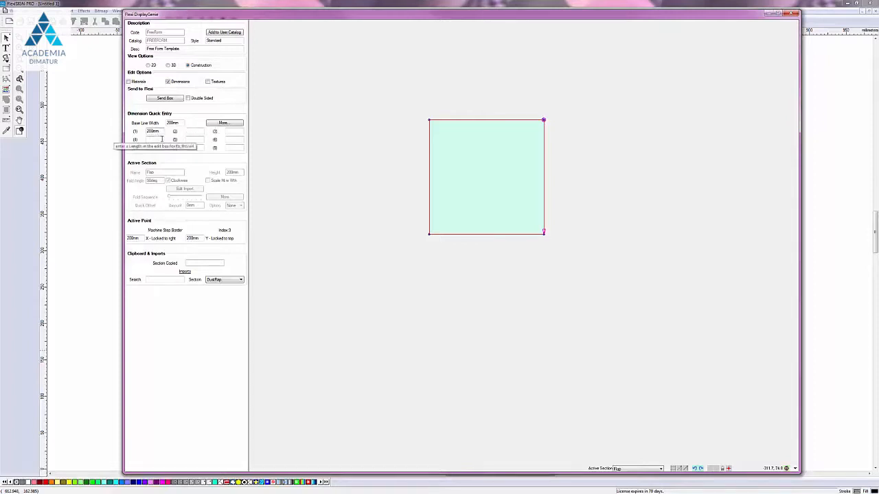
Step: Add a basic flap to the square's right edge, taking its 200 mm height from quick dimension 1
{"action": "right_click", "coordinate": [546, 189]}
{"action": "key", "text": "l"}
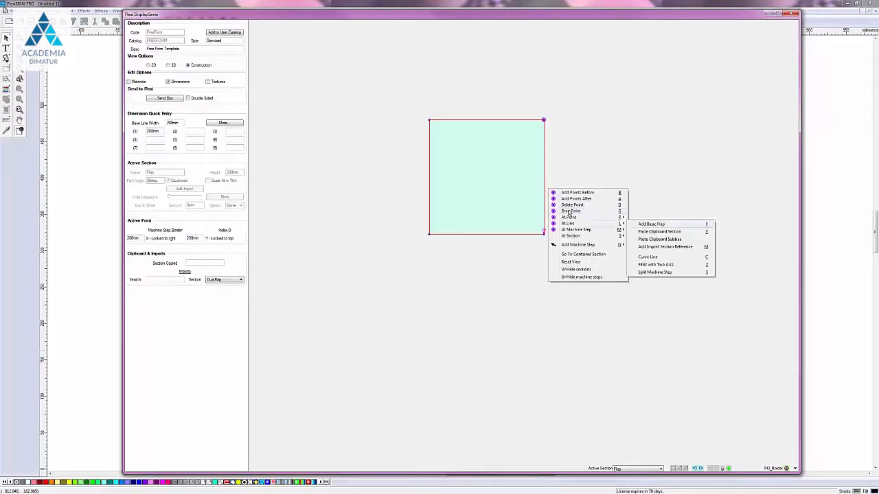
{"action": "key", "text": "f"}
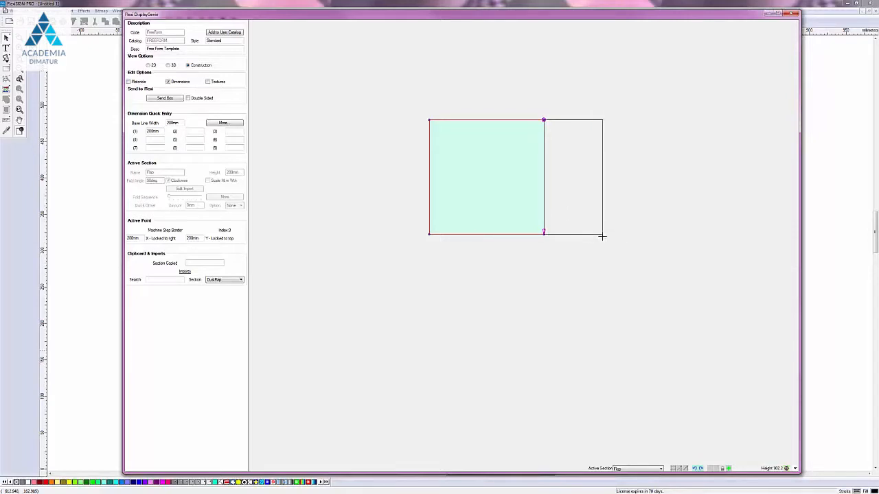
{"action": "key", "text": "1"}
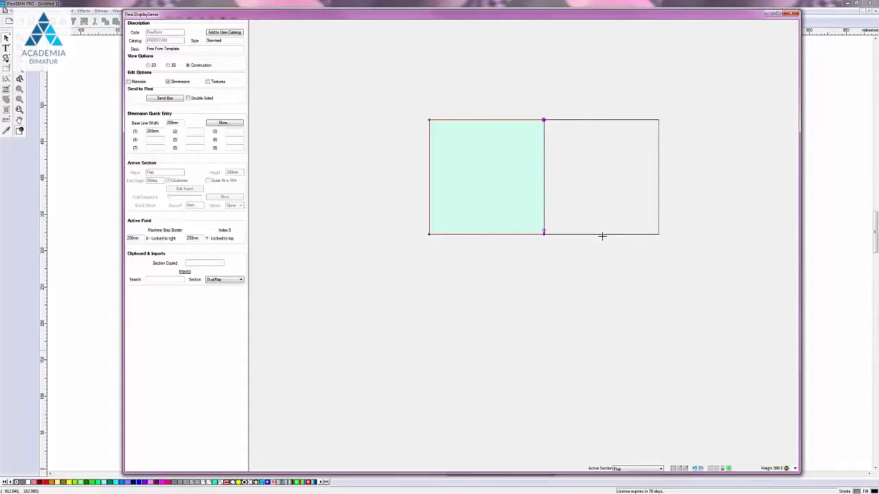
{"action": "left_click", "coordinate": [602, 236]}
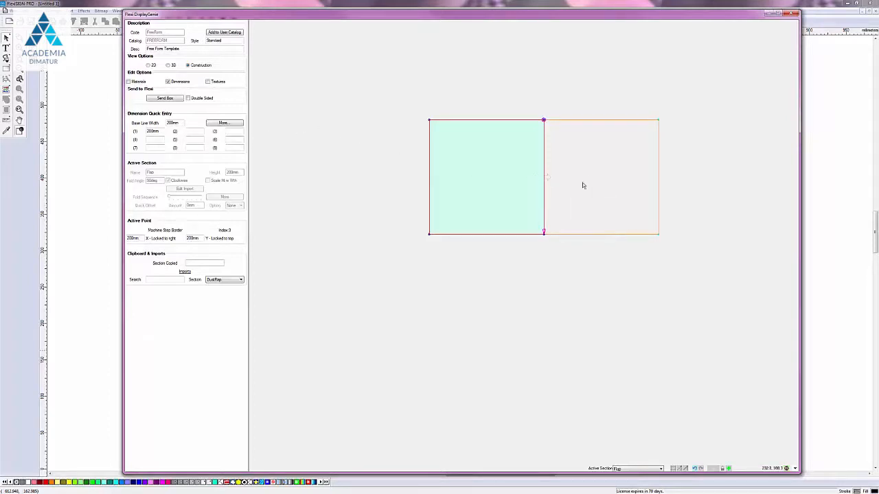
Step: Add basic flaps 200 mm high to the top, left and bottom edges of the central square
{"action": "left_click", "coordinate": [482, 124]}
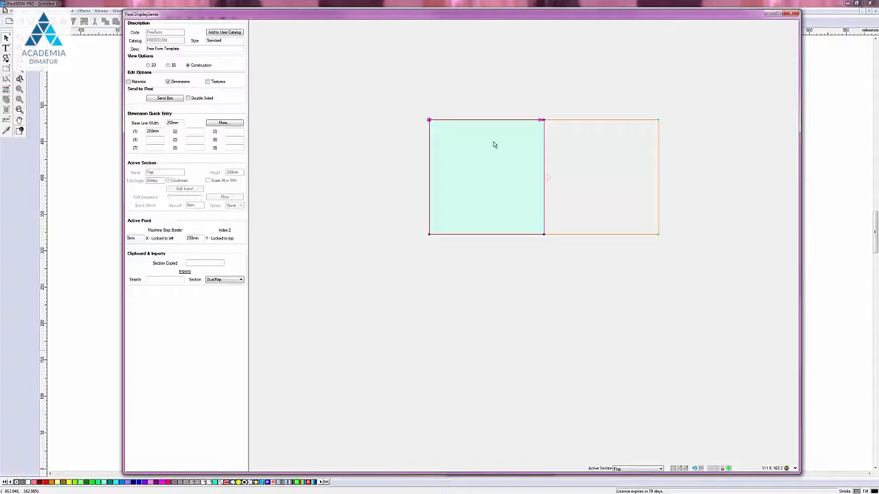
{"action": "double_click", "coordinate": [494, 144]}
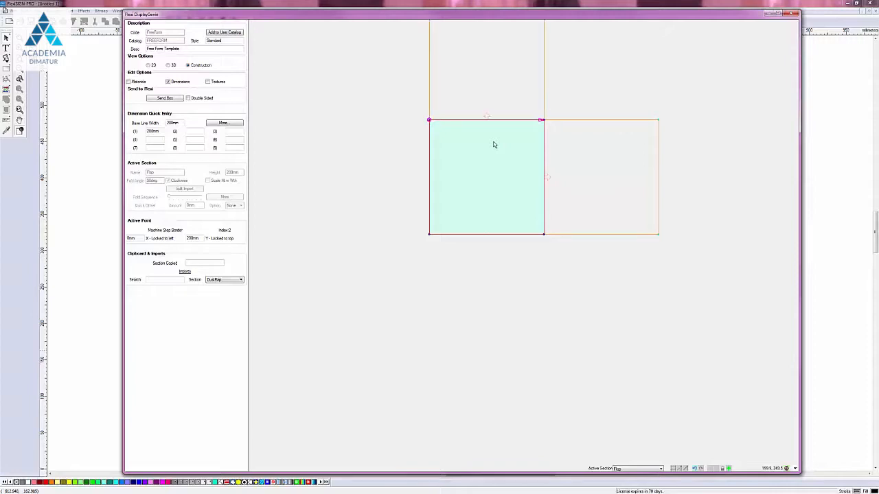
{"action": "left_click", "coordinate": [429, 190]}
{"action": "double_click", "coordinate": [429, 191]}
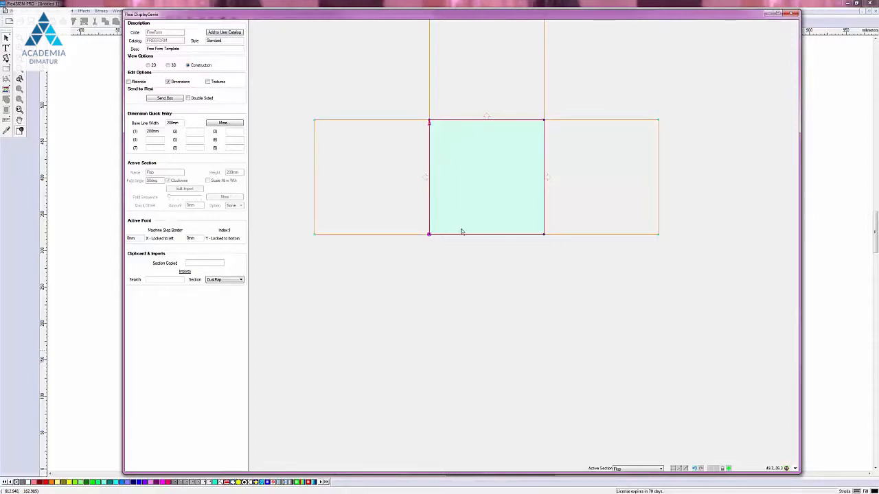
{"action": "left_click", "coordinate": [481, 234]}
{"action": "double_click", "coordinate": [491, 250]}
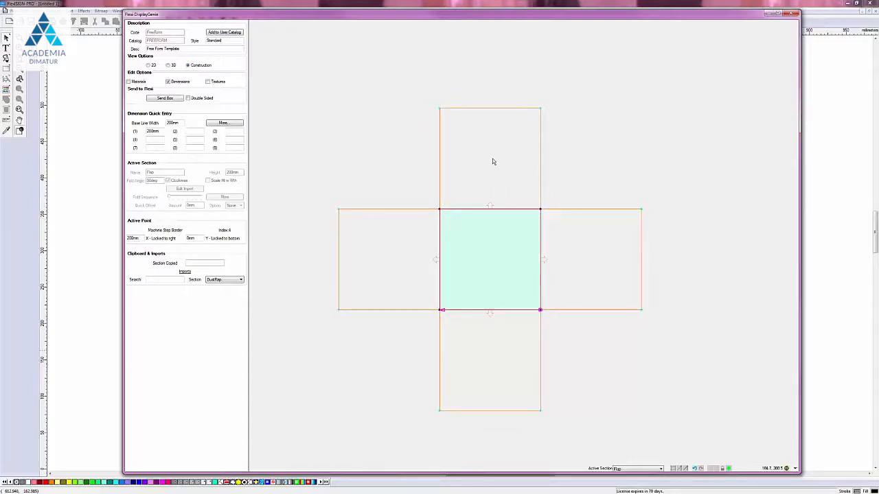
Step: Make the upper flap the active section and add another 200 mm basic flap to its top edge
{"action": "left_click", "coordinate": [492, 161]}
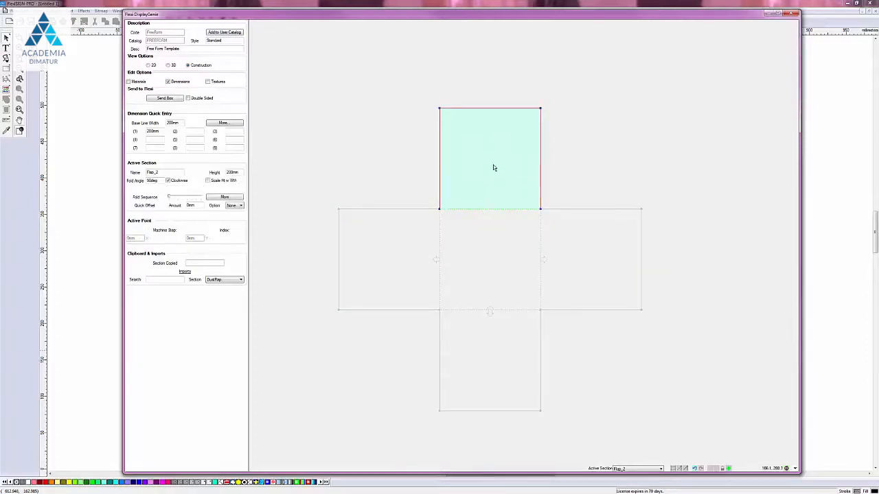
{"action": "left_click", "coordinate": [489, 108]}
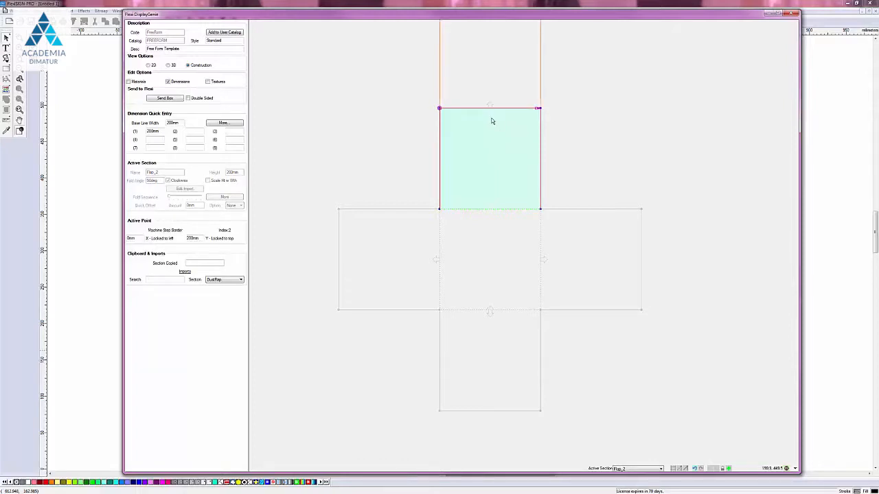
{"action": "scroll", "coordinate": [572, 133], "scroll_direction": "down", "scroll_amount": 1}
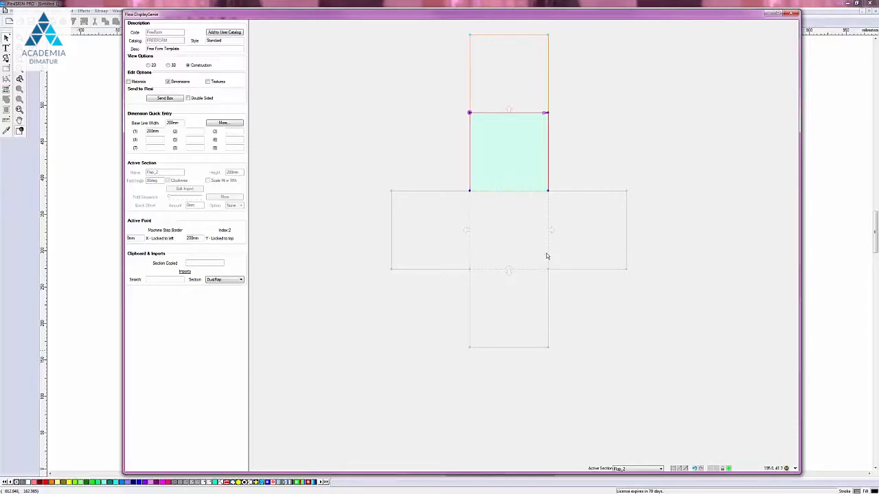
Step: Examine the unfolded box layout in the 2D view and from several angles in the 3D view
{"action": "left_click", "coordinate": [148, 65]}
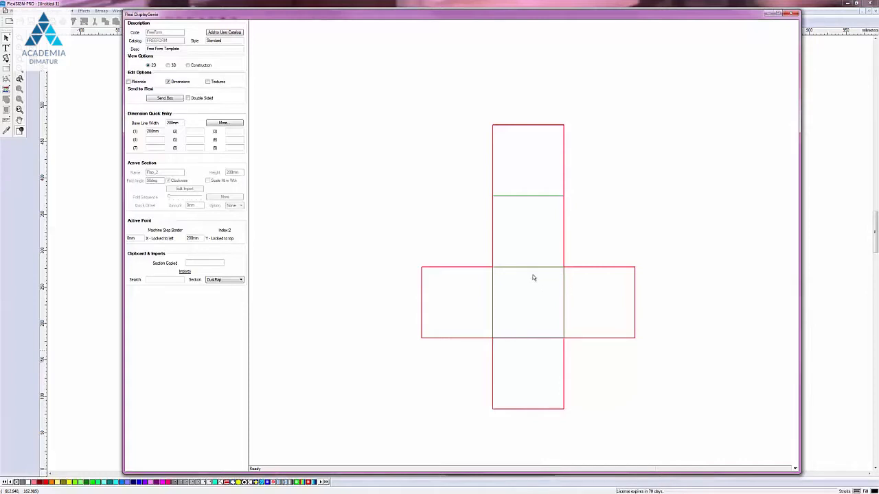
{"action": "left_click", "coordinate": [168, 65]}
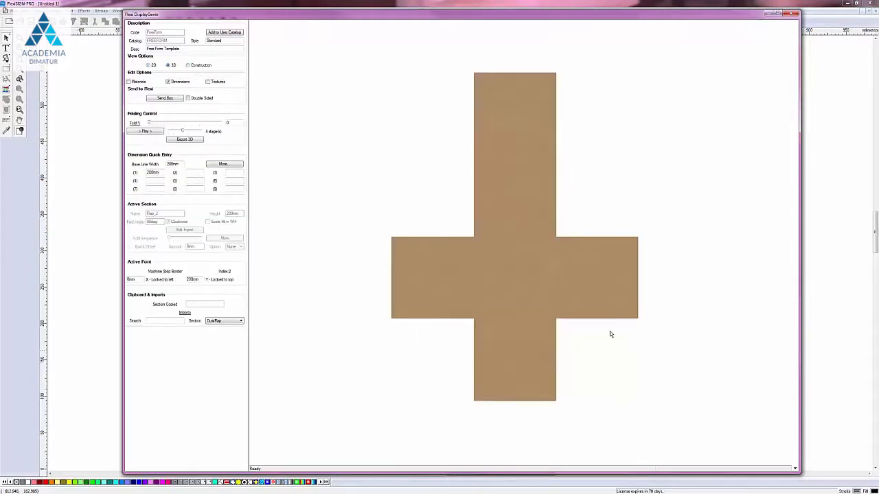
{"action": "left_click_drag", "start_coordinate": [624, 361], "coordinate": [508, 309]}
{"action": "left_click_drag", "start_coordinate": [539, 242], "coordinate": [609, 183]}
{"action": "left_click_drag", "start_coordinate": [593, 250], "coordinate": [451, 232]}
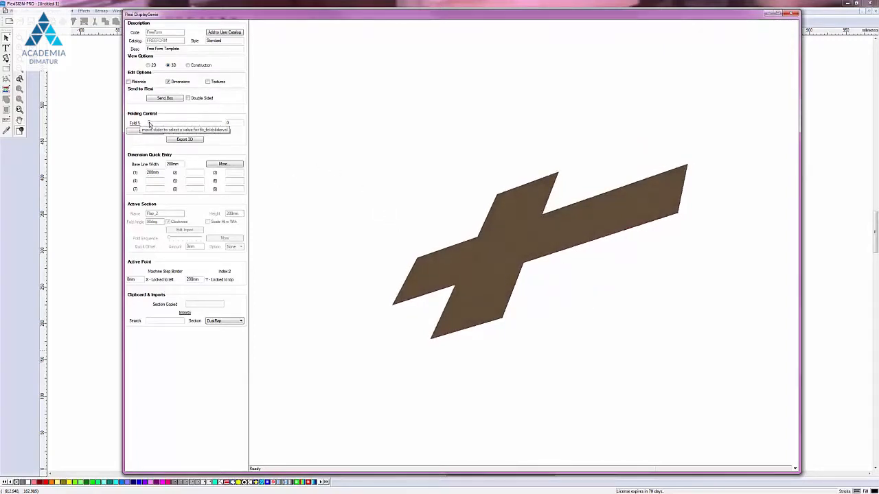
Step: Preview the 3D folding at 27 percent, partly reopen the box and inspect it from several angles
{"action": "left_click_drag", "start_coordinate": [149, 125], "coordinate": [169, 125]}
{"action": "left_click_drag", "start_coordinate": [488, 212], "coordinate": [539, 252]}
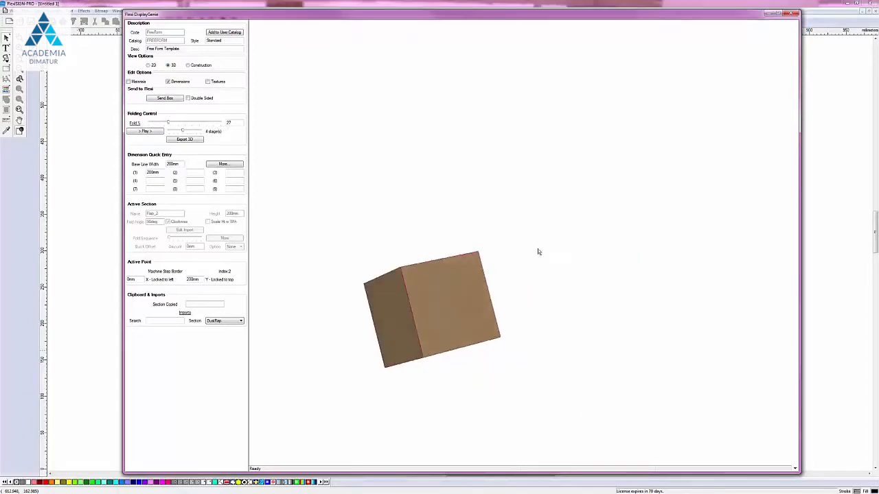
{"action": "left_click_drag", "start_coordinate": [426, 380], "coordinate": [310, 316]}
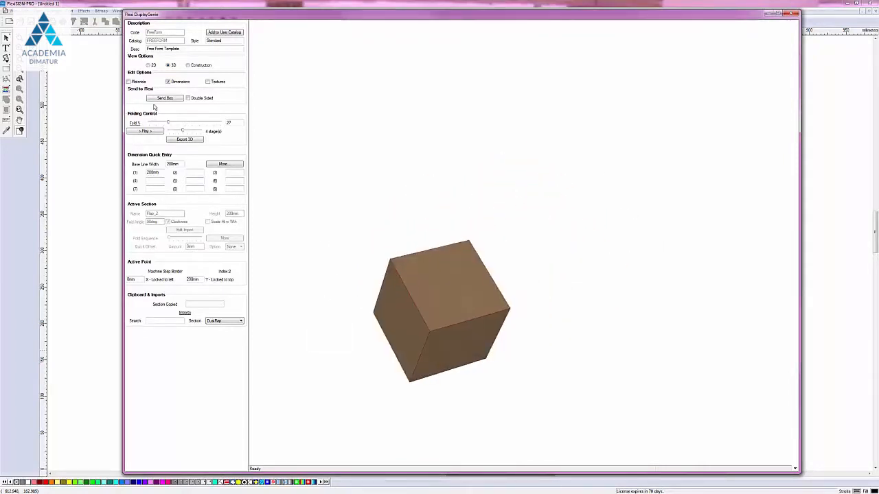
{"action": "left_click_drag", "start_coordinate": [166, 124], "coordinate": [165, 123]}
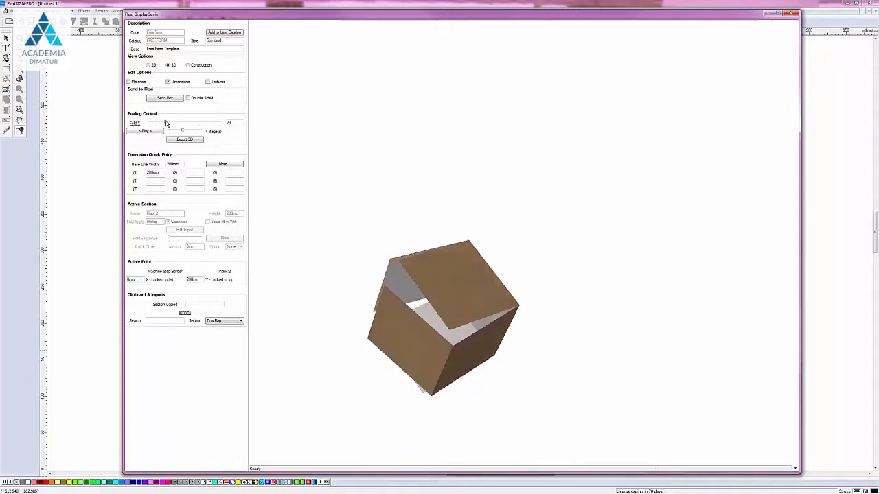
{"action": "left_click_drag", "start_coordinate": [393, 341], "coordinate": [626, 305]}
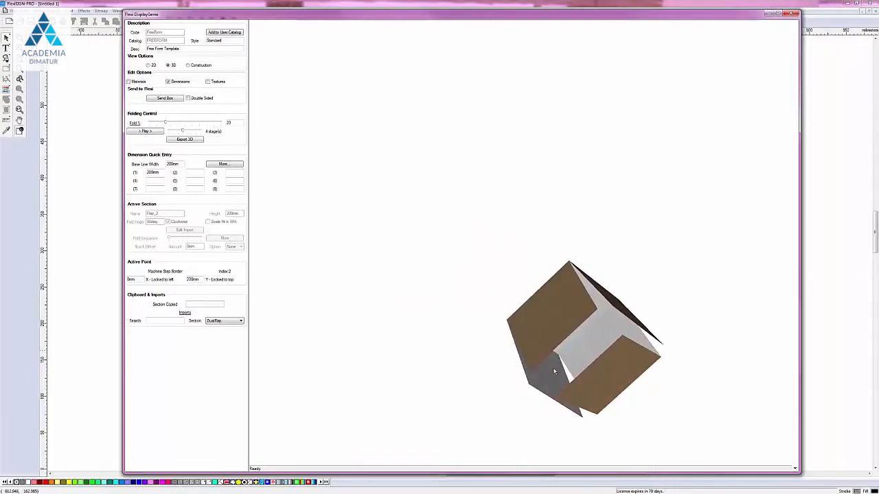
Step: Inspect the partly folded box in 3D, send its flat layout to the Flexi drawing and close DisplayGenie
{"action": "left_click_drag", "start_coordinate": [559, 377], "coordinate": [550, 196]}
{"action": "left_click_drag", "start_coordinate": [559, 310], "coordinate": [547, 285]}
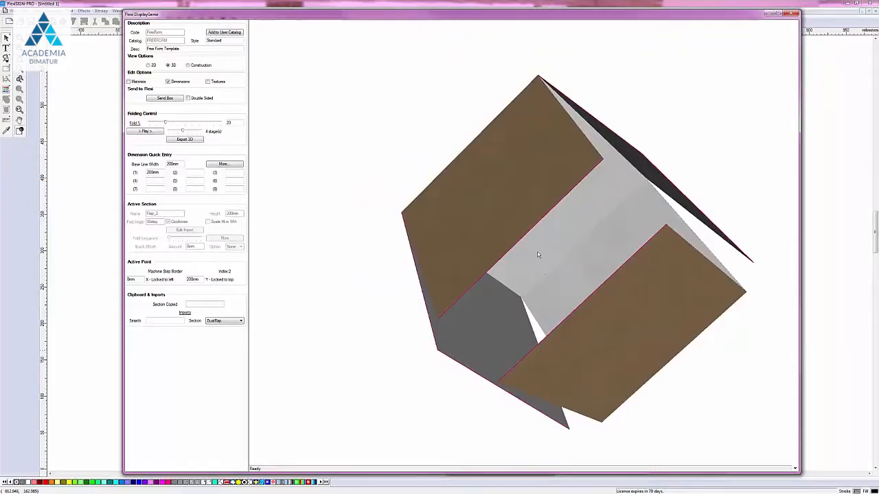
{"action": "left_click_drag", "start_coordinate": [576, 216], "coordinate": [438, 222]}
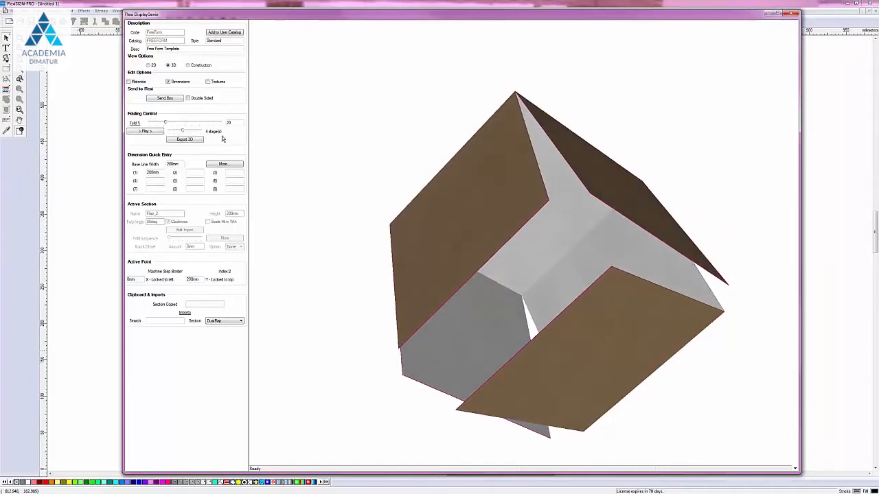
{"action": "left_click", "coordinate": [168, 99]}
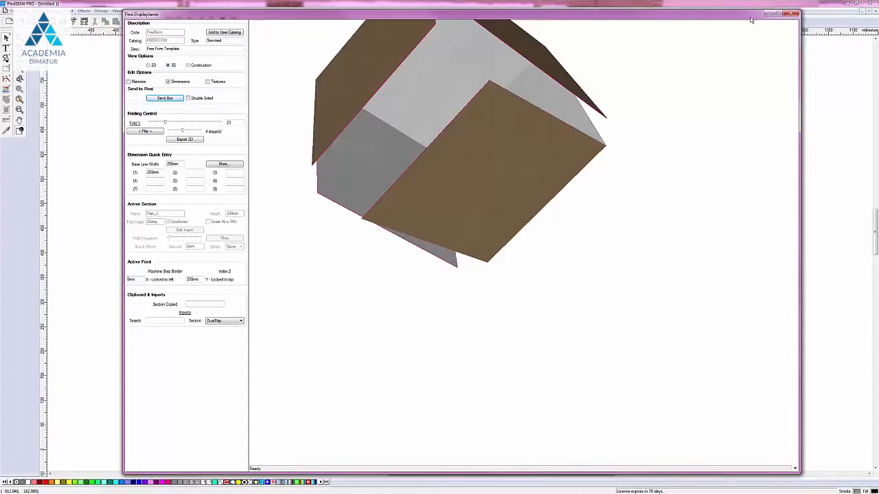
{"action": "mouse_move", "coordinate": [750, 16]}
{"action": "left_mouse_down"}
{"action": "mouse_move", "coordinate": [104, 193]}
{"action": "mouse_move", "coordinate": [1, 250]}
{"action": "mouse_move", "coordinate": [0, 261]}
{"action": "mouse_move", "coordinate": [527, 159]}
{"action": "mouse_move", "coordinate": [875, 7]}
{"action": "mouse_move", "coordinate": [741, 29]}
{"action": "left_mouse_up"}
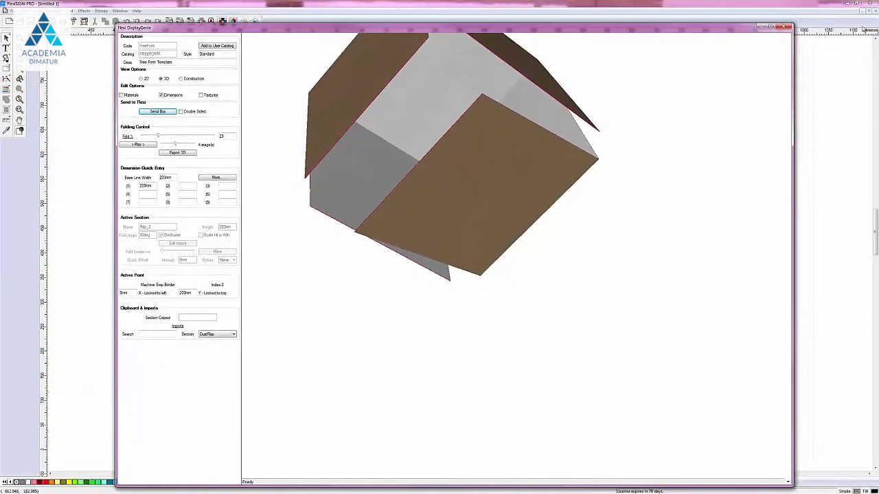
{"action": "left_click", "coordinate": [786, 27]}
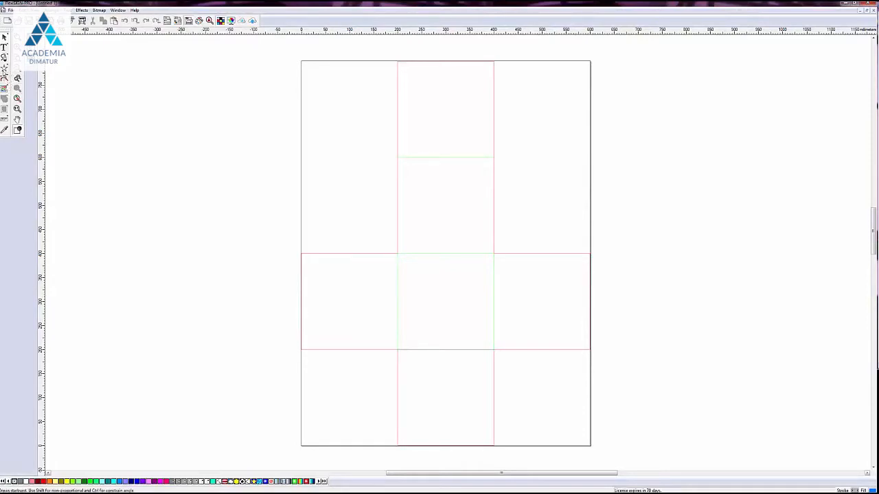
Step: Draw a rectangle slightly larger than the whole box layout and fill it with the horizontal rainbow gradient
{"action": "left_click", "coordinate": [5, 69]}
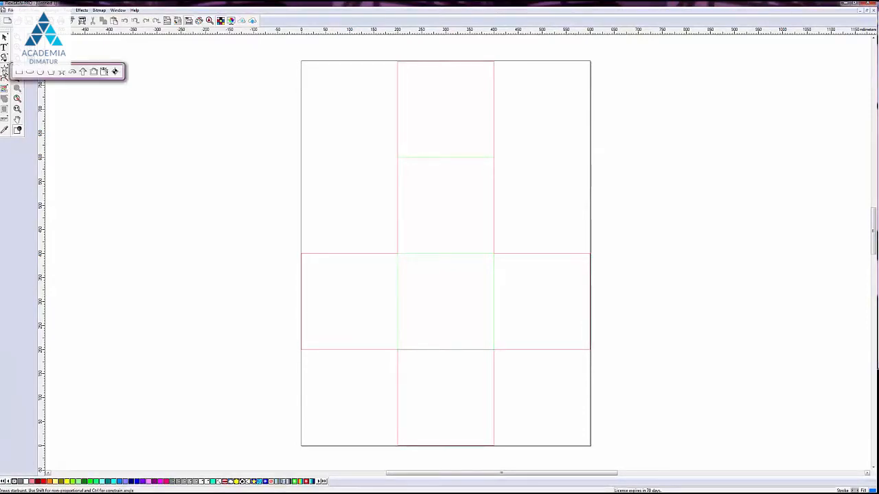
{"action": "left_click", "coordinate": [19, 72]}
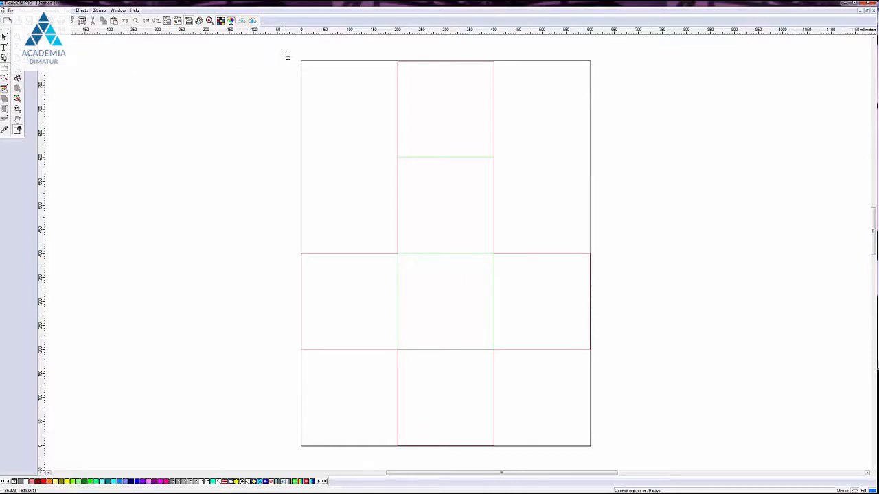
{"action": "left_click_drag", "start_coordinate": [286, 54], "coordinate": [594, 451]}
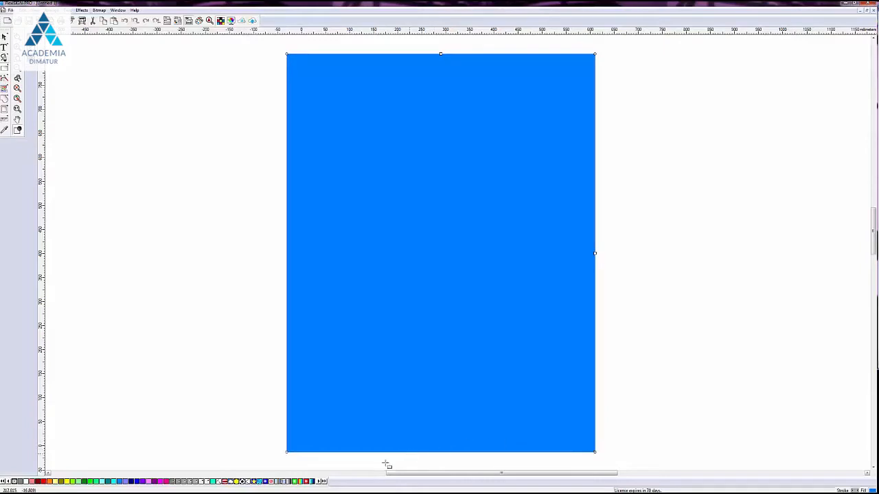
{"action": "left_click", "coordinate": [300, 482]}
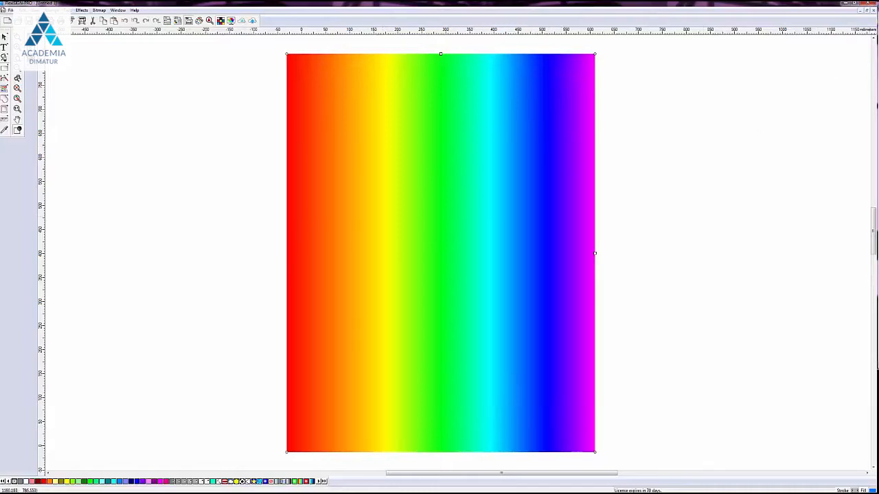
Step: Send the rainbow rectangle to the back so it lies behind the box layout group
{"action": "left_click_drag", "start_coordinate": [878, 59], "coordinate": [705, 130]}
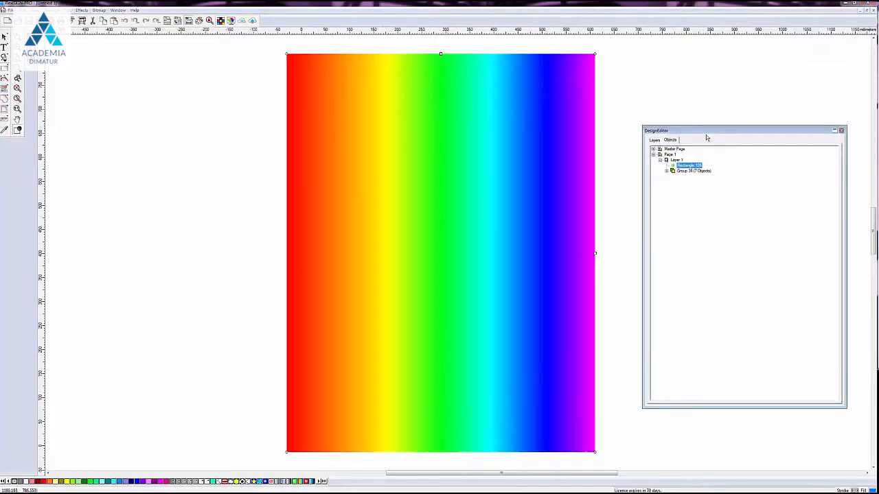
{"action": "right_click", "coordinate": [687, 167]}
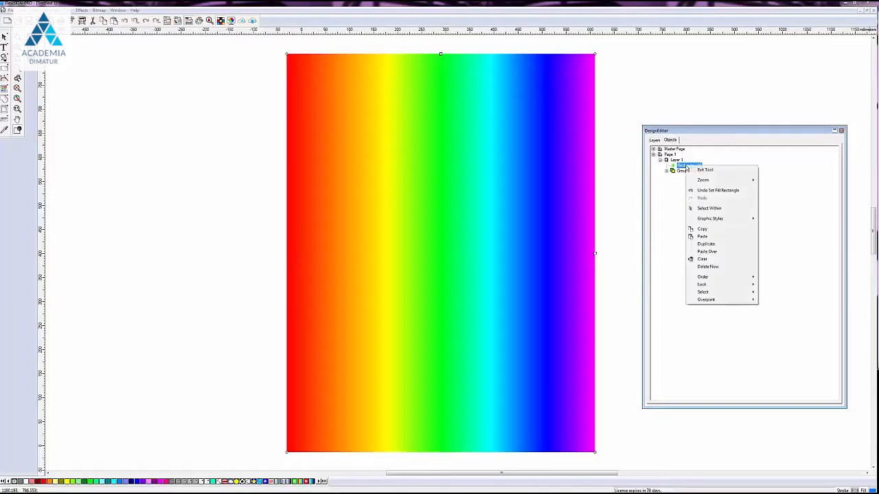
{"action": "mouse_move", "coordinate": [729, 280]}
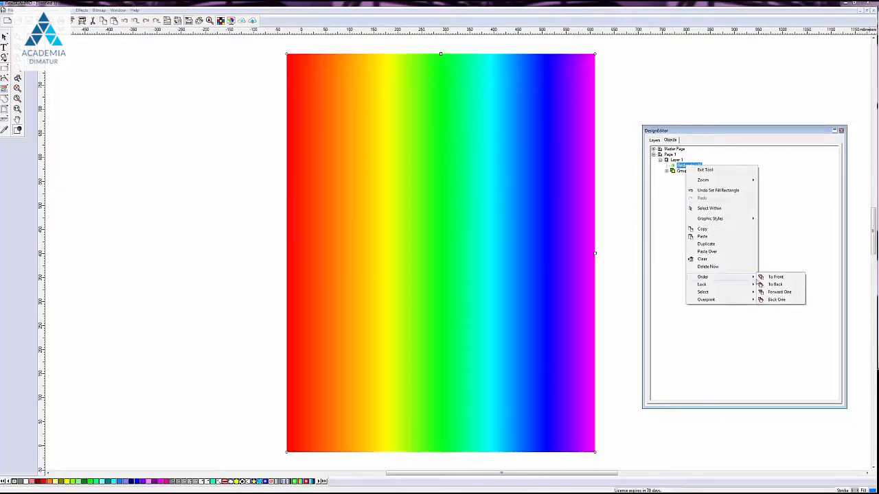
{"action": "left_click", "coordinate": [773, 285]}
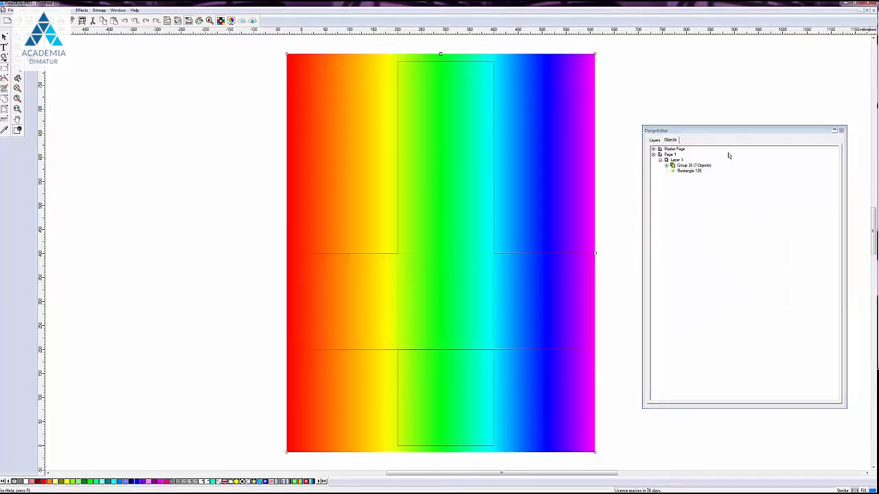
{"action": "left_click_drag", "start_coordinate": [718, 133], "coordinate": [878, 46]}
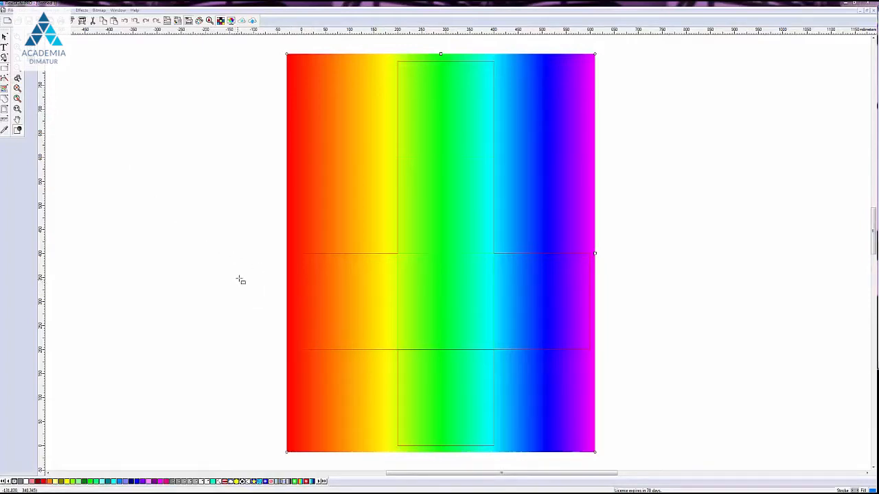
Step: Draw a horizontal cyan swirl-patterned rectangle across the three-face row and a vertical red brick-patterned rectangle along the central column
{"action": "left_click_drag", "start_coordinate": [245, 274], "coordinate": [506, 327]}
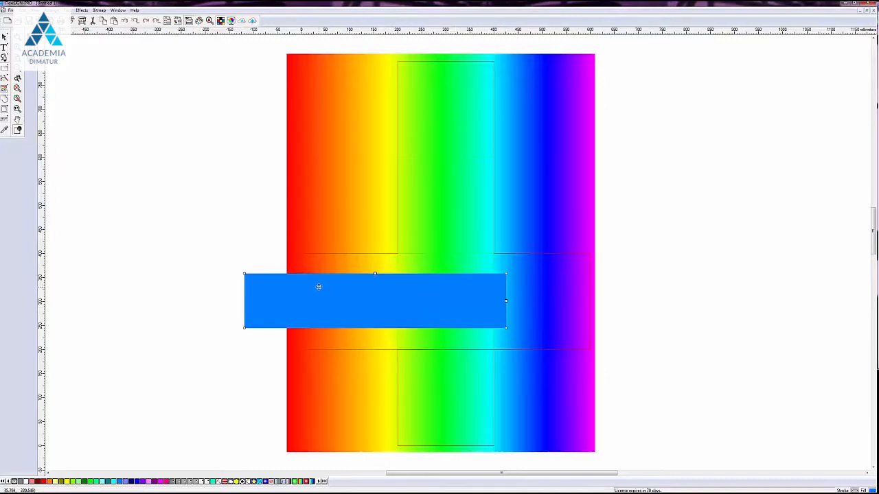
{"action": "left_click_drag", "start_coordinate": [318, 286], "coordinate": [383, 289]}
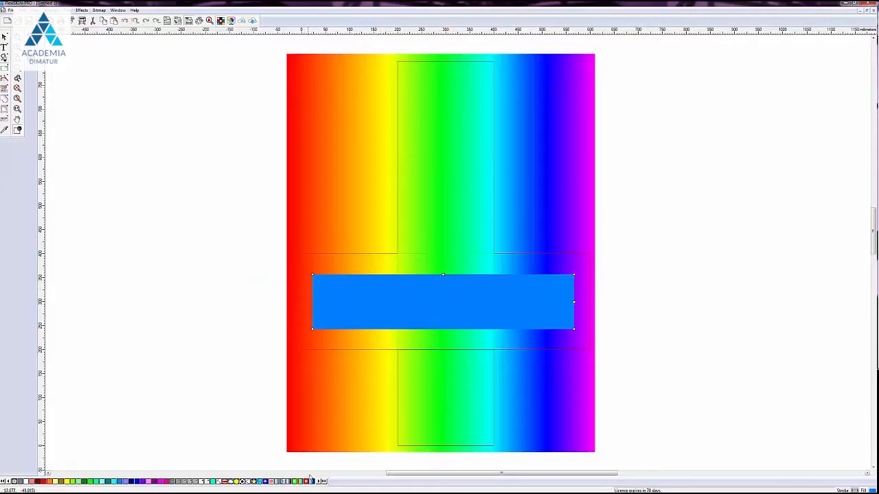
{"action": "left_click", "coordinate": [262, 482]}
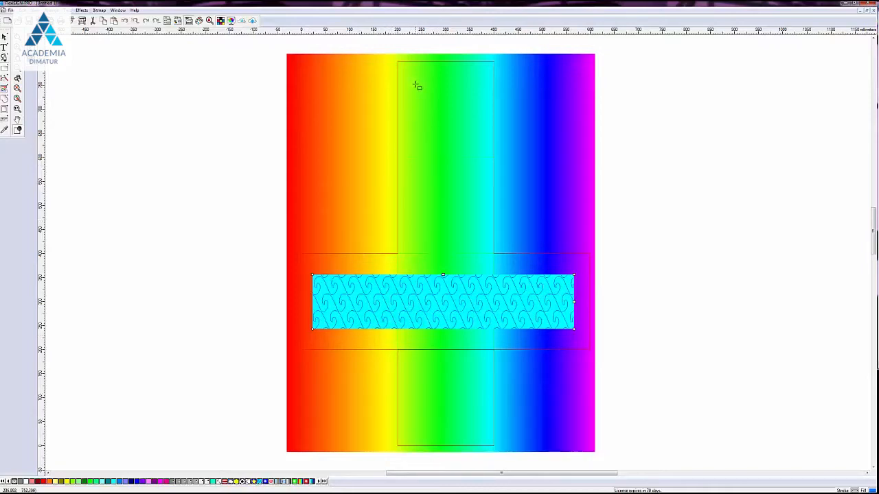
{"action": "left_click_drag", "start_coordinate": [414, 81], "coordinate": [473, 429]}
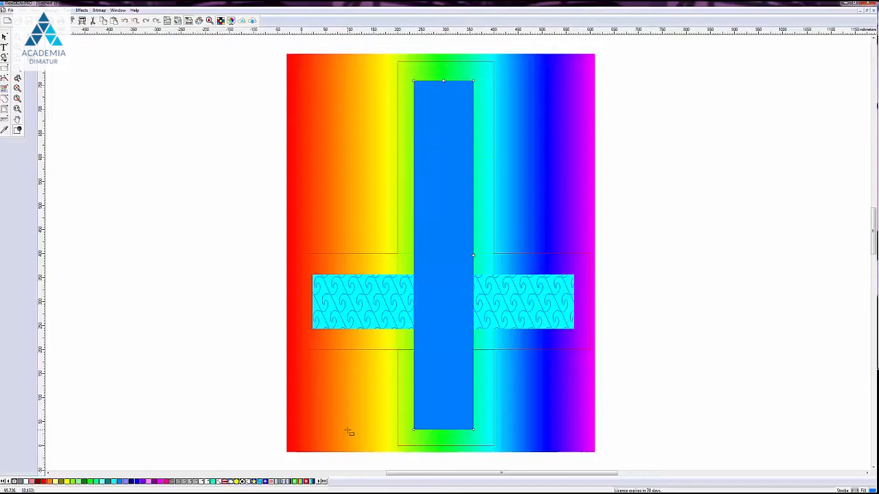
{"action": "left_click", "coordinate": [224, 483]}
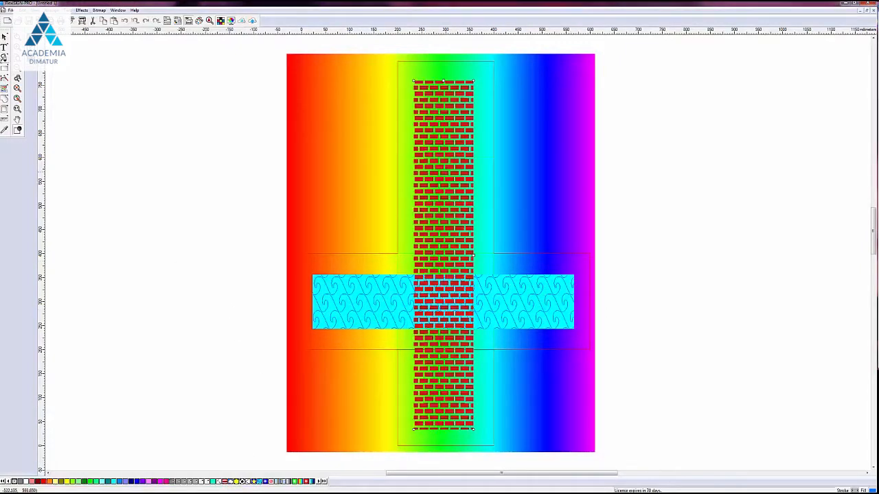
Step: Draw a magenta five-pointed star on each of the two side faces at the ends of the swirl-patterned band
{"action": "left_click", "coordinate": [5, 67]}
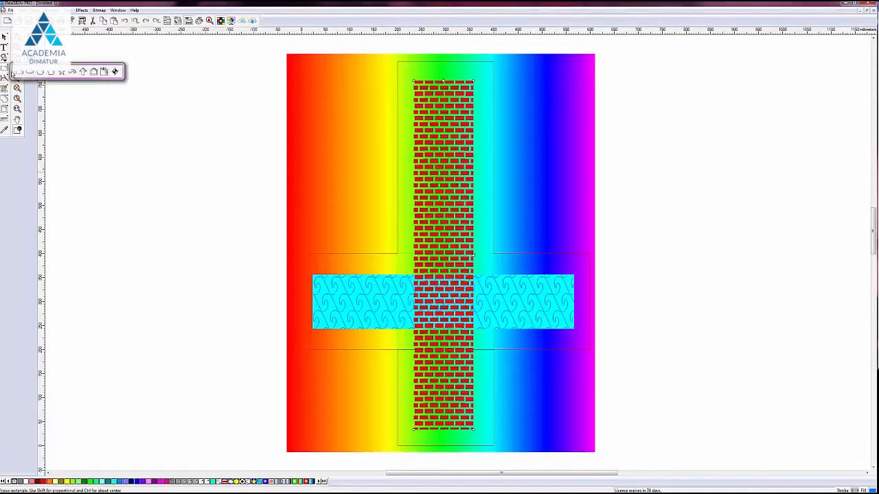
{"action": "left_click", "coordinate": [62, 73]}
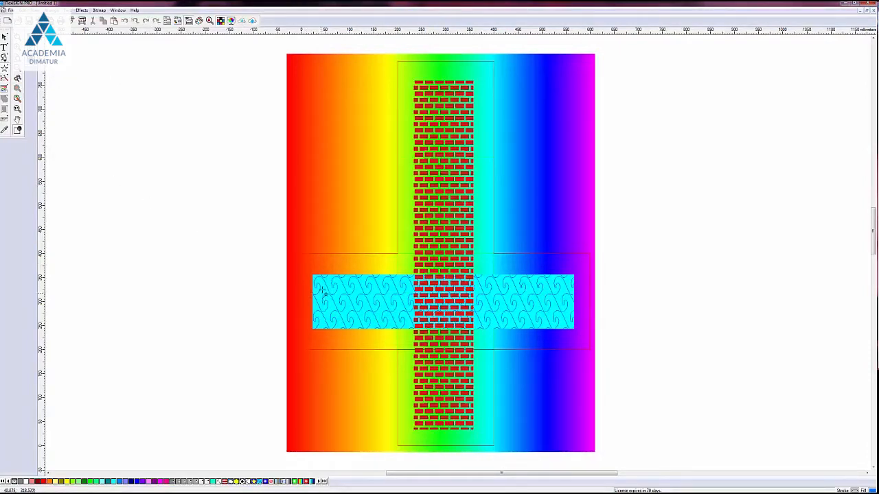
{"action": "mouse_move", "coordinate": [329, 287]}
{"action": "left_mouse_down"}
{"action": "mouse_move", "coordinate": [353, 314]}
{"action": "mouse_move", "coordinate": [347, 302]}
{"action": "left_mouse_up"}
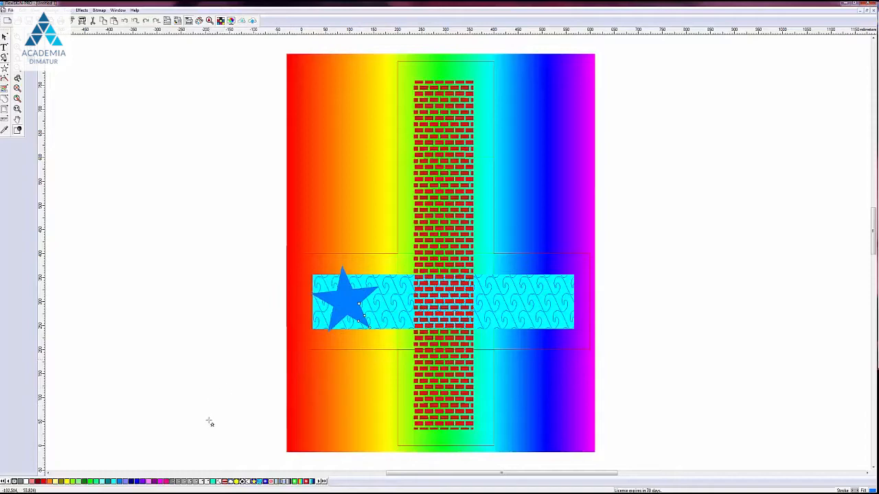
{"action": "left_click", "coordinate": [159, 481]}
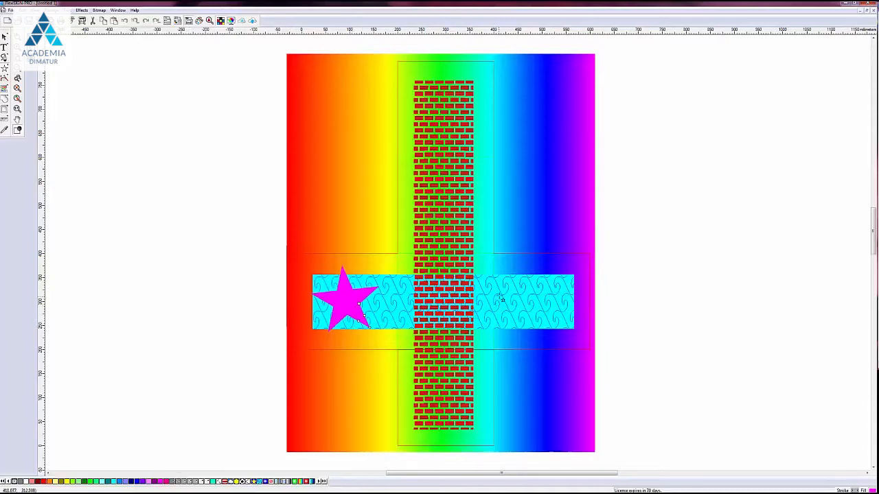
{"action": "left_click_drag", "start_coordinate": [513, 297], "coordinate": [545, 309]}
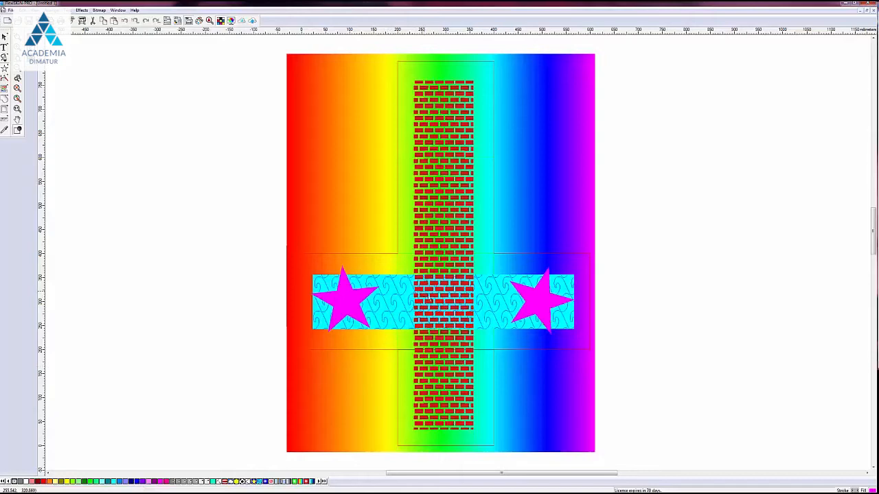
Step: Add a bright green star on the central face and a sea-green star on the uppermost face of the column
{"action": "left_click_drag", "start_coordinate": [441, 322], "coordinate": [440, 322]}
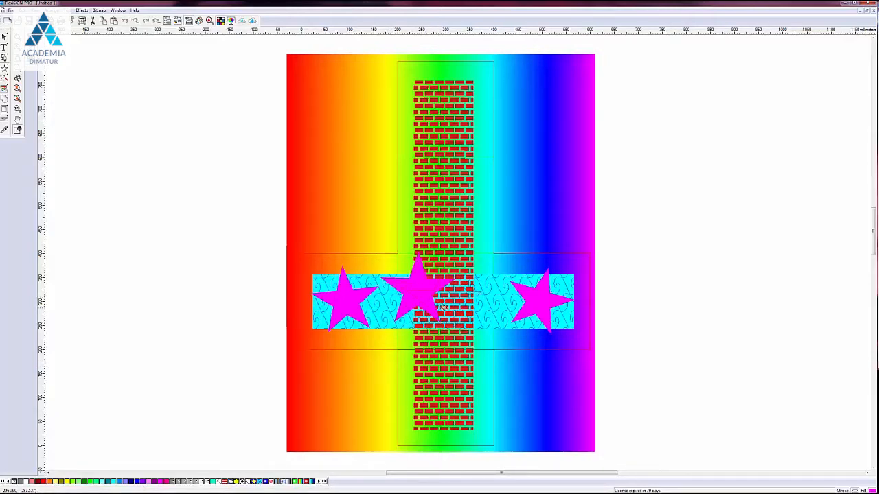
{"action": "left_click", "coordinate": [94, 482]}
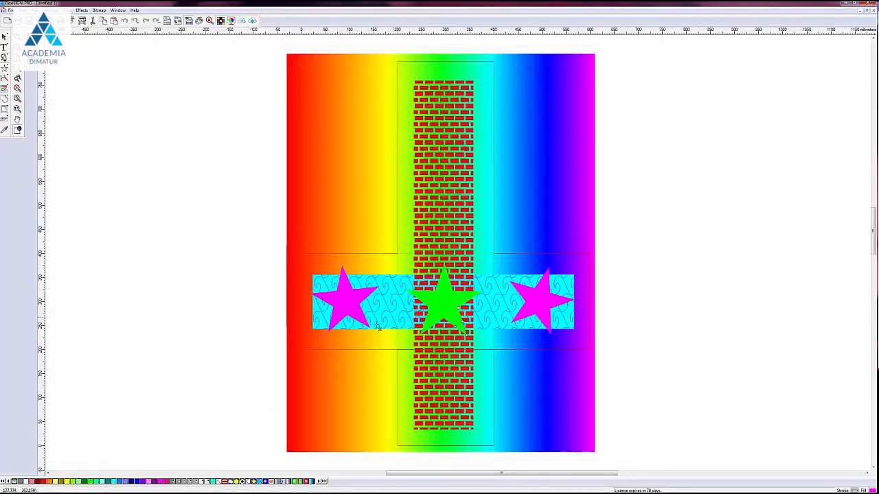
{"action": "left_click", "coordinate": [80, 483]}
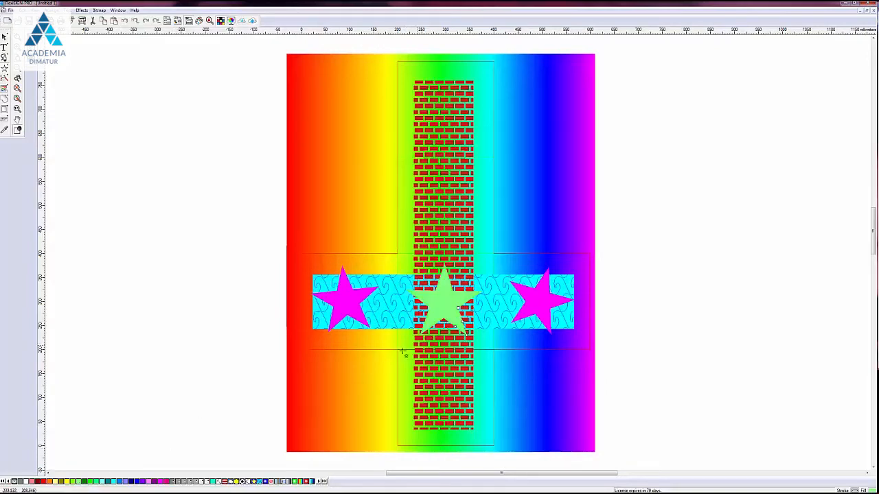
{"action": "left_click", "coordinate": [91, 483]}
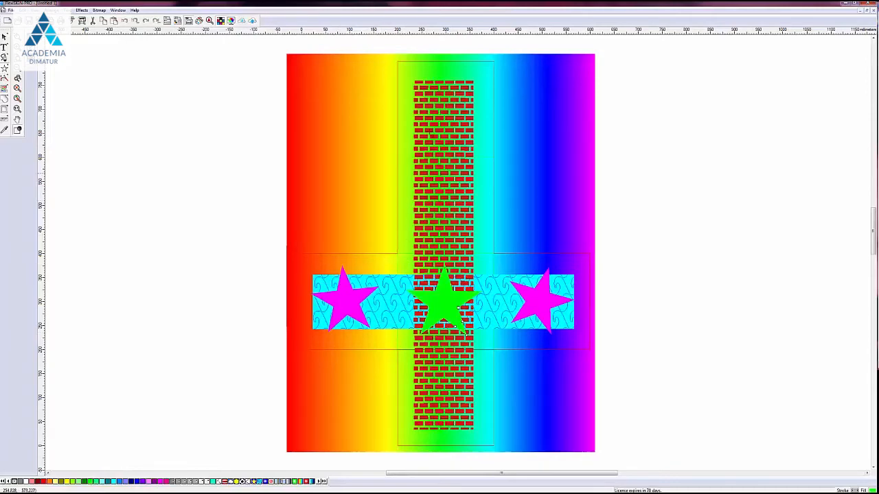
{"action": "mouse_move", "coordinate": [427, 98]}
{"action": "left_mouse_down"}
{"action": "mouse_move", "coordinate": [456, 128]}
{"action": "mouse_move", "coordinate": [462, 120]}
{"action": "left_mouse_up"}
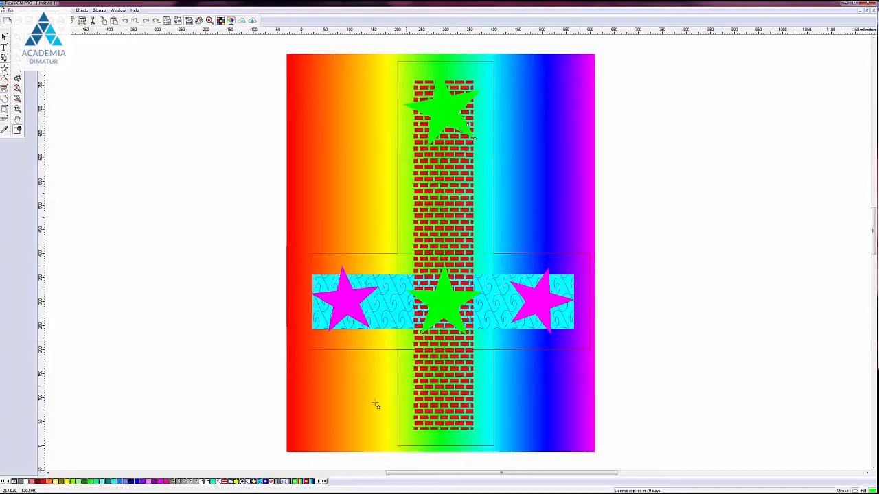
{"action": "left_click", "coordinate": [100, 482]}
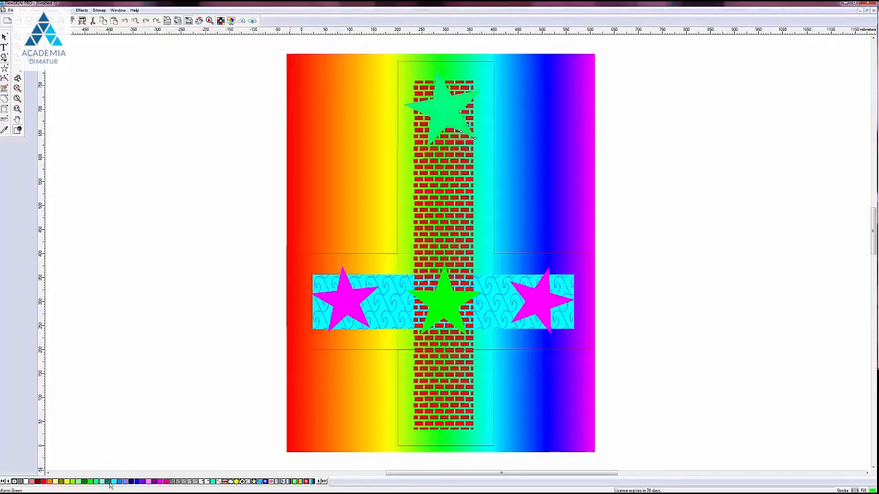
Step: Add cyan stars on the face directly above the central one and on the lowest face of the column
{"action": "left_click_drag", "start_coordinate": [417, 200], "coordinate": [448, 226]}
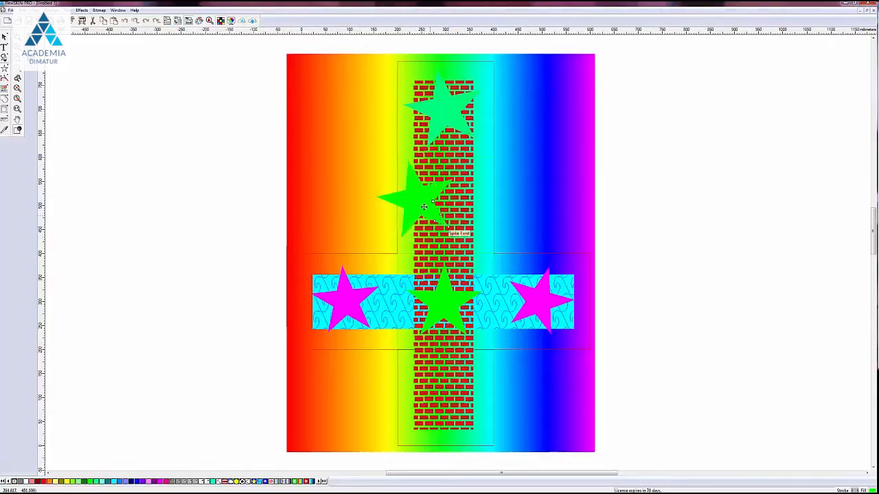
{"action": "left_click", "coordinate": [99, 482]}
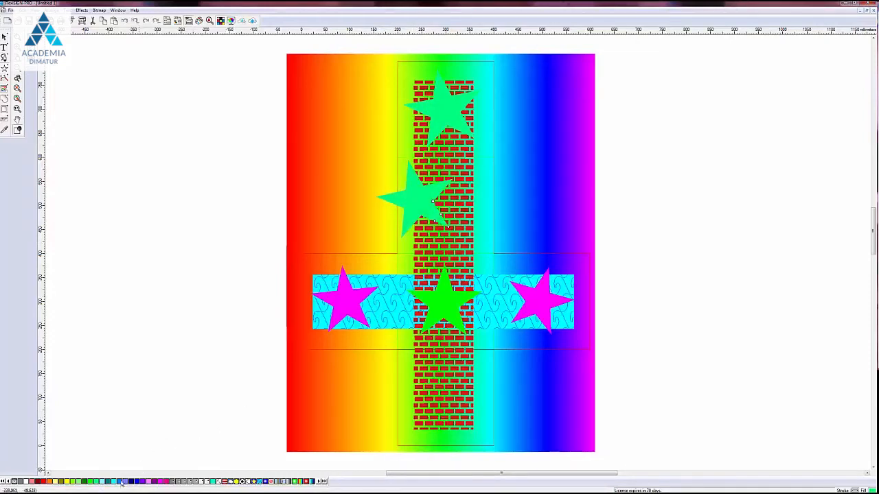
{"action": "left_click", "coordinate": [114, 482]}
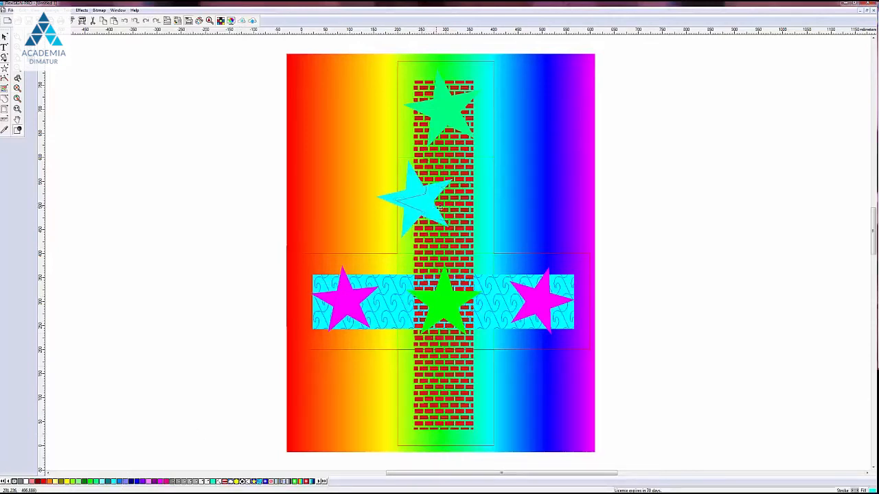
{"action": "left_click_drag", "start_coordinate": [438, 207], "coordinate": [454, 205]}
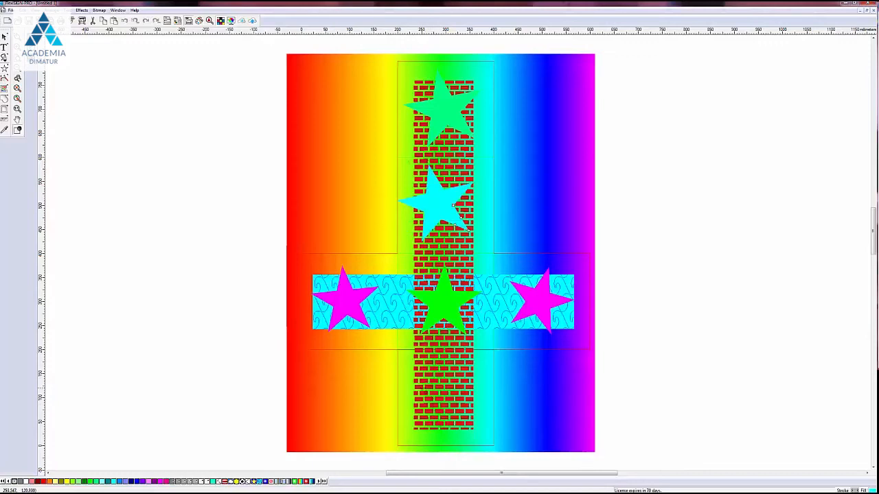
{"action": "mouse_move", "coordinate": [421, 387]}
{"action": "left_mouse_down"}
{"action": "mouse_move", "coordinate": [453, 412]}
{"action": "mouse_move", "coordinate": [437, 398]}
{"action": "mouse_move", "coordinate": [445, 399]}
{"action": "left_mouse_up"}
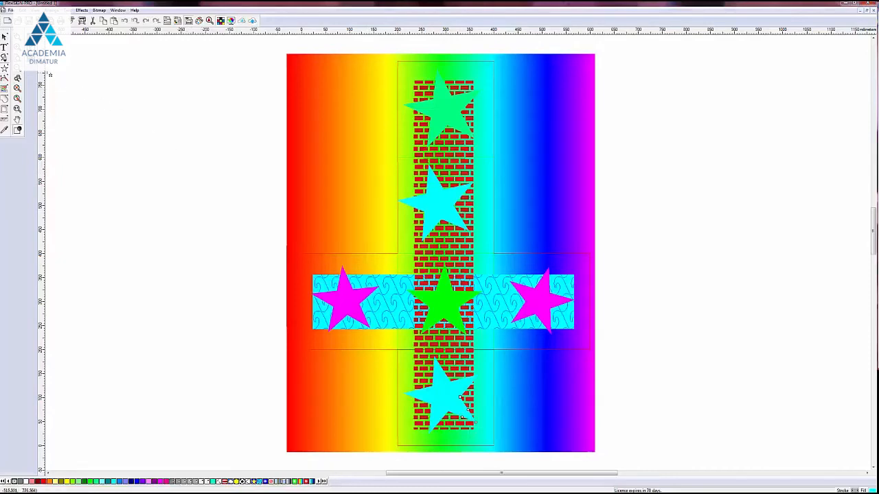
Step: Switch back to DisplayGenie and inspect the decorated folded cube from several sides in 3D
{"action": "left_click", "coordinate": [221, 20]}
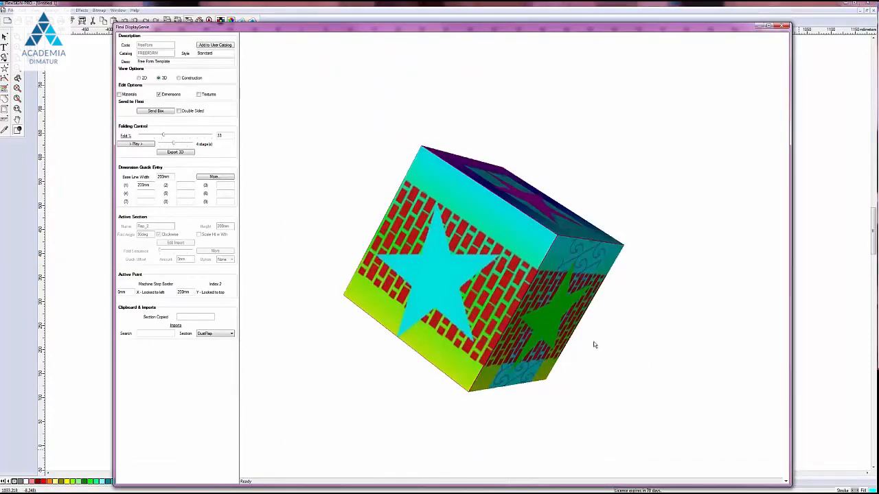
{"action": "left_click_drag", "start_coordinate": [593, 346], "coordinate": [571, 326]}
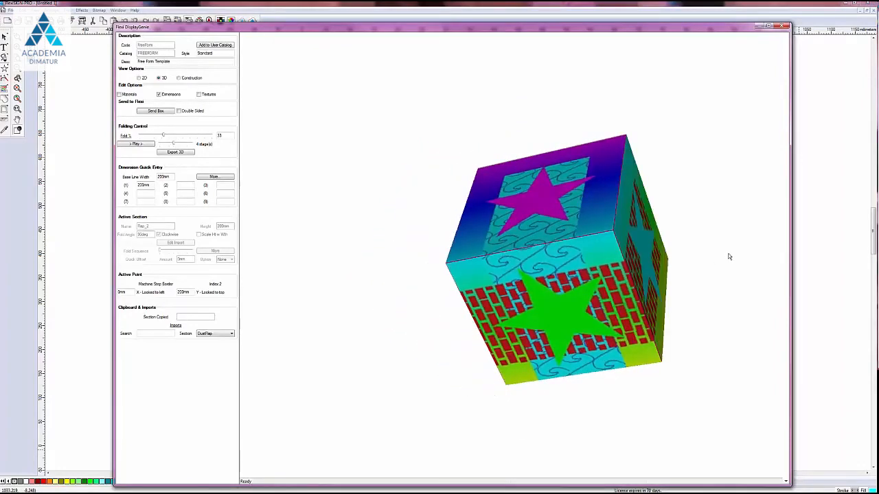
{"action": "left_click_drag", "start_coordinate": [729, 256], "coordinate": [414, 261]}
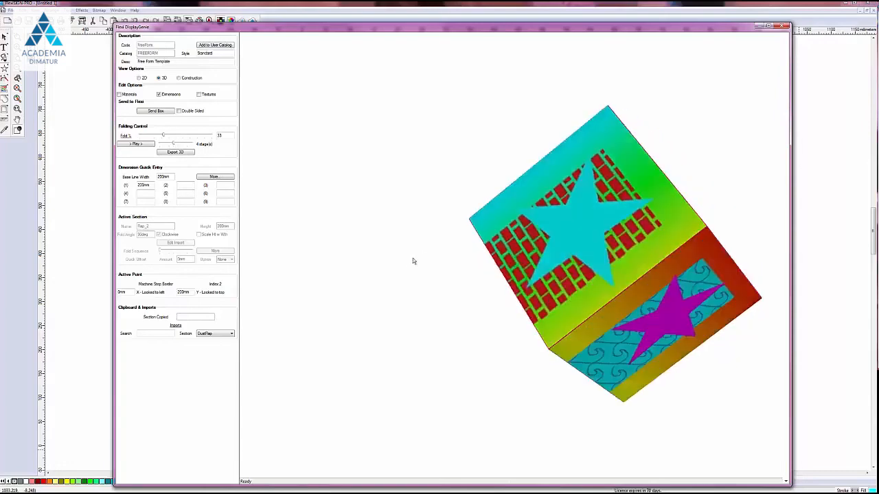
{"action": "left_click_drag", "start_coordinate": [645, 248], "coordinate": [541, 265]}
{"action": "left_click_drag", "start_coordinate": [639, 307], "coordinate": [542, 325]}
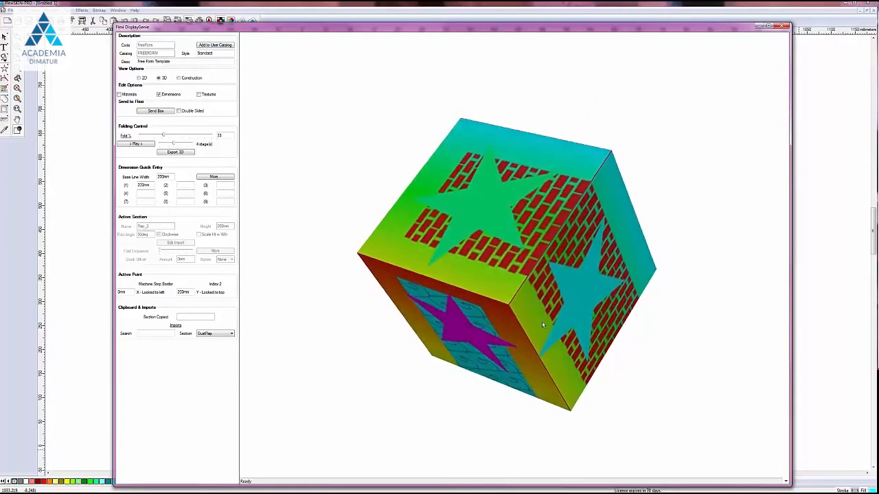